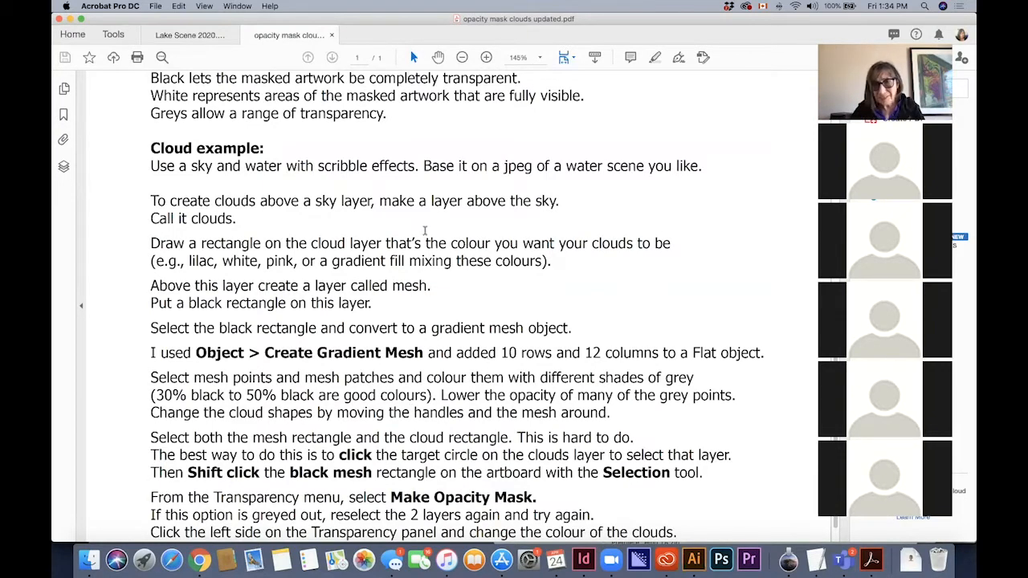
Read the cloud example instructions in the opacity mask PDF and switch to the lake scene in Illustrator
{"action": "scroll", "coordinate": [494, 441], "scroll_direction": "down", "scroll_amount": 1}
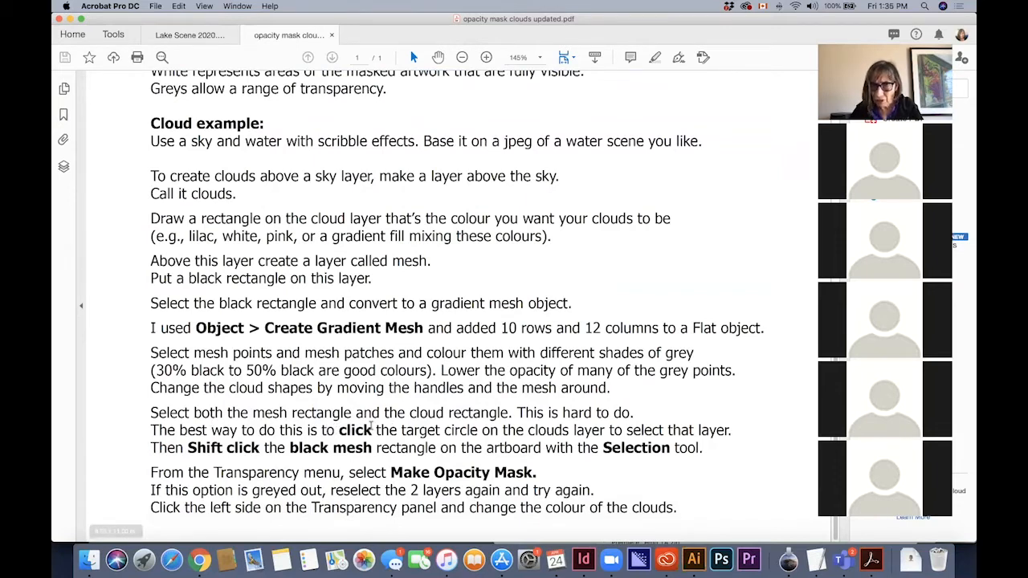
{"action": "double_click", "coordinate": [356, 430]}
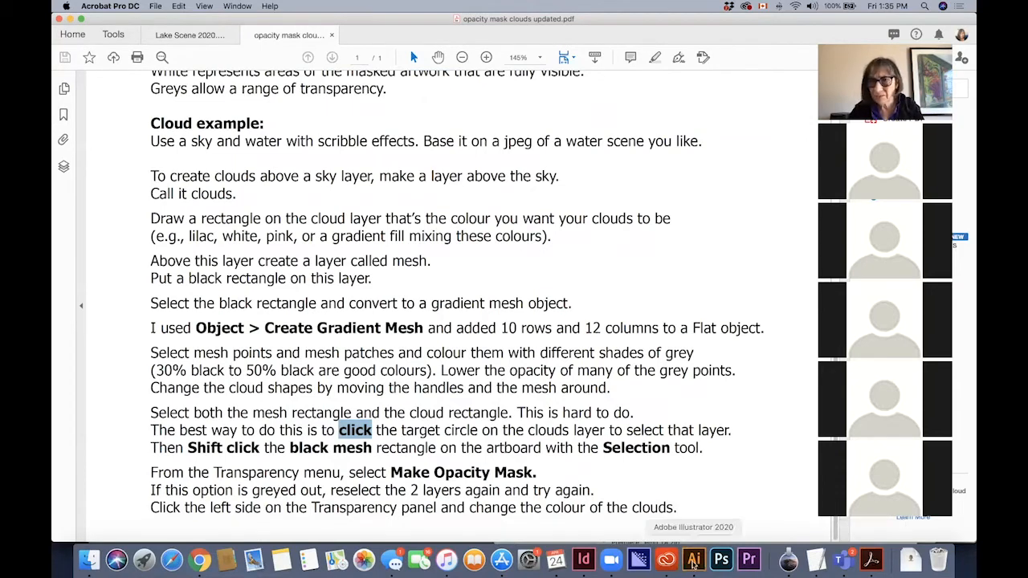
{"action": "left_click", "coordinate": [694, 561]}
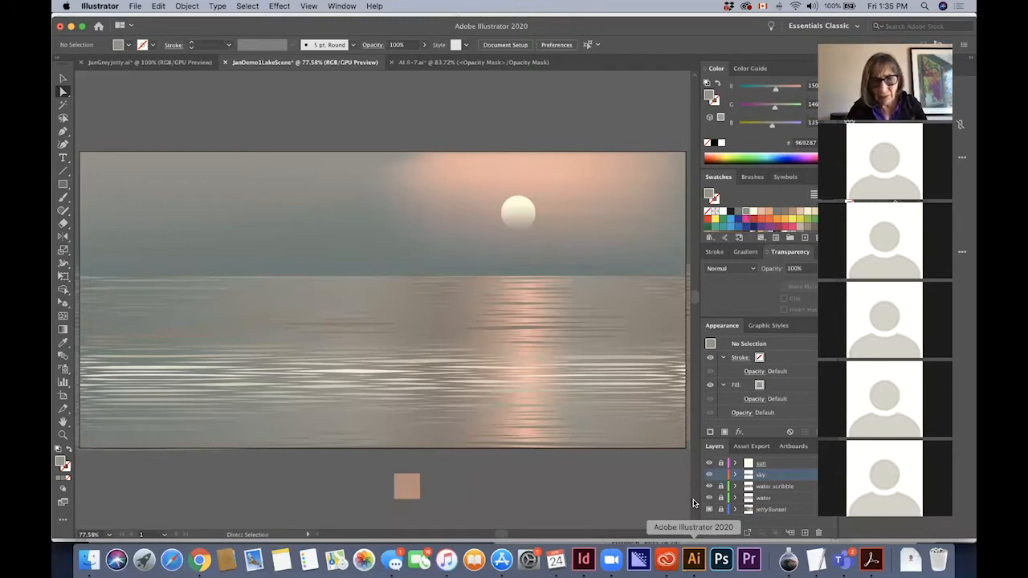
Hide every layer except the jettySunset photo and the sun layer
{"action": "scroll", "coordinate": [658, 508], "scroll_direction": "down", "scroll_amount": 1}
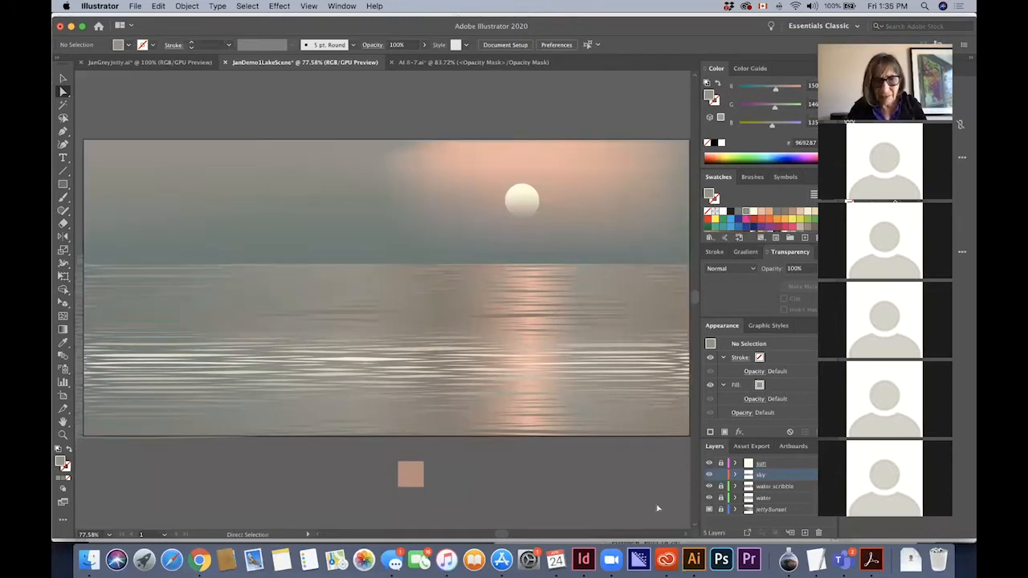
{"action": "left_click", "coordinate": [708, 509], "text": "alt"}
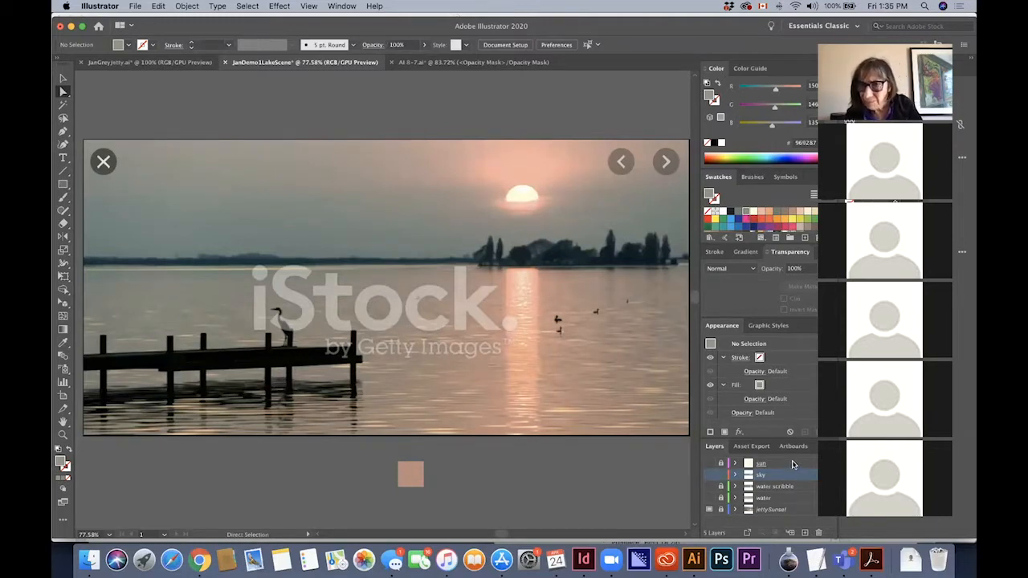
{"action": "left_click", "coordinate": [710, 465]}
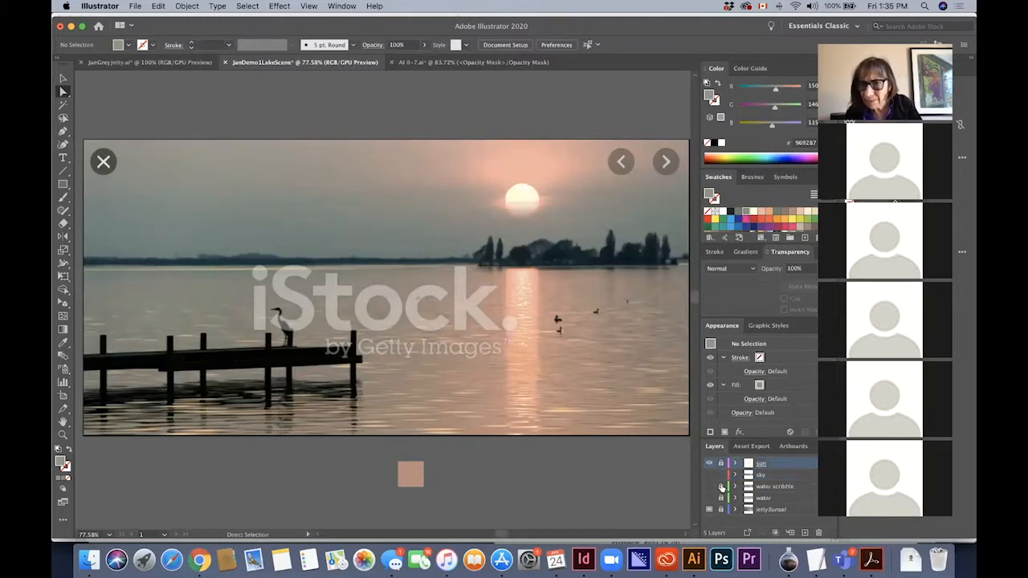
Create a new layer above the sun layer and name it cloud
{"action": "left_click", "coordinate": [805, 533]}
{"action": "double_click", "coordinate": [768, 465]}
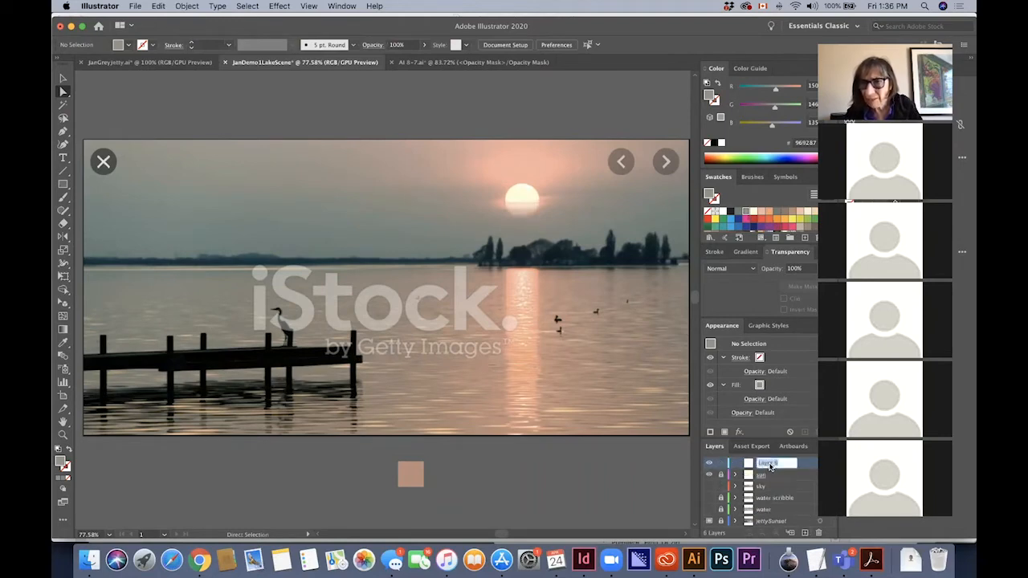
{"action": "type", "text": "cou"}
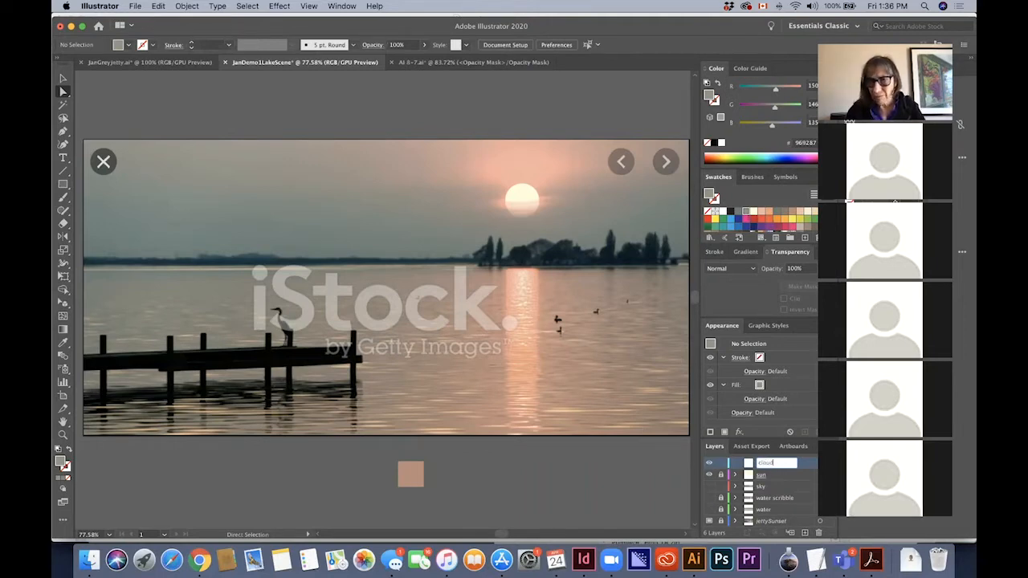
{"action": "key", "text": "Return"}
Draw a rectangle about 10.84 by 1.99 in across the photo's sky on the cloud layer
{"action": "scroll", "coordinate": [543, 354], "scroll_direction": "down", "scroll_amount": 3}
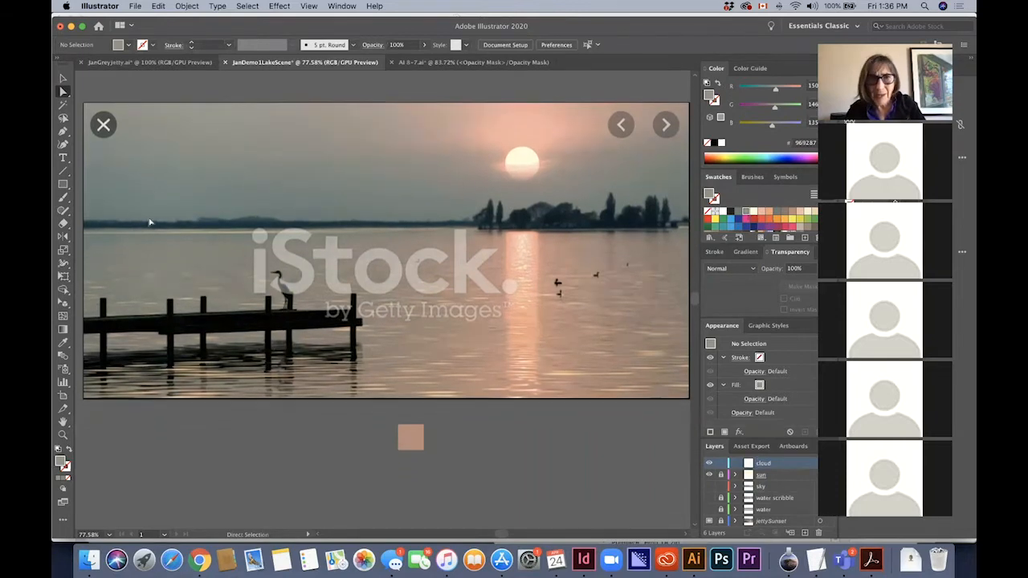
{"action": "left_click", "coordinate": [62, 185]}
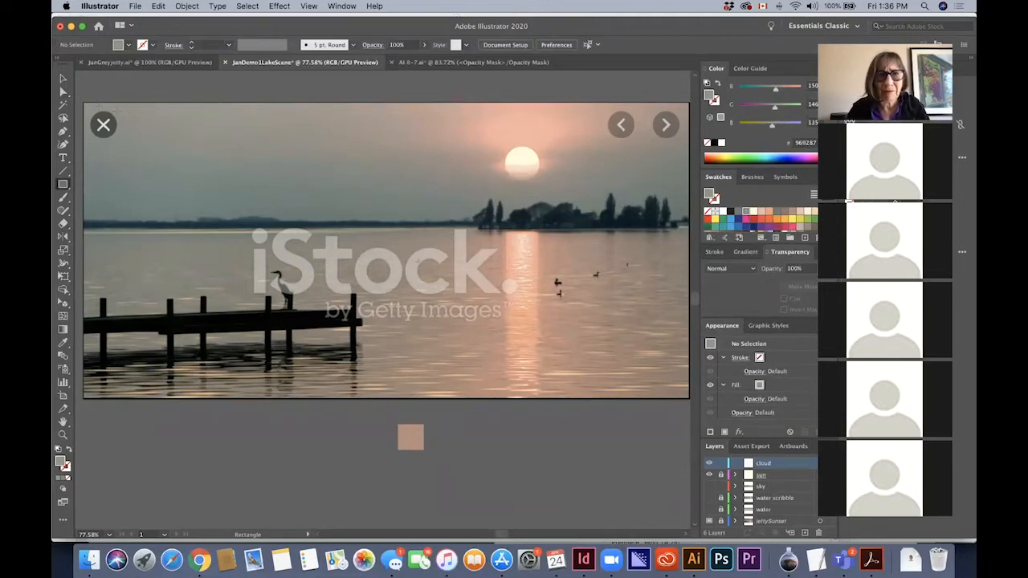
{"action": "left_click_drag", "start_coordinate": [87, 107], "coordinate": [685, 195]}
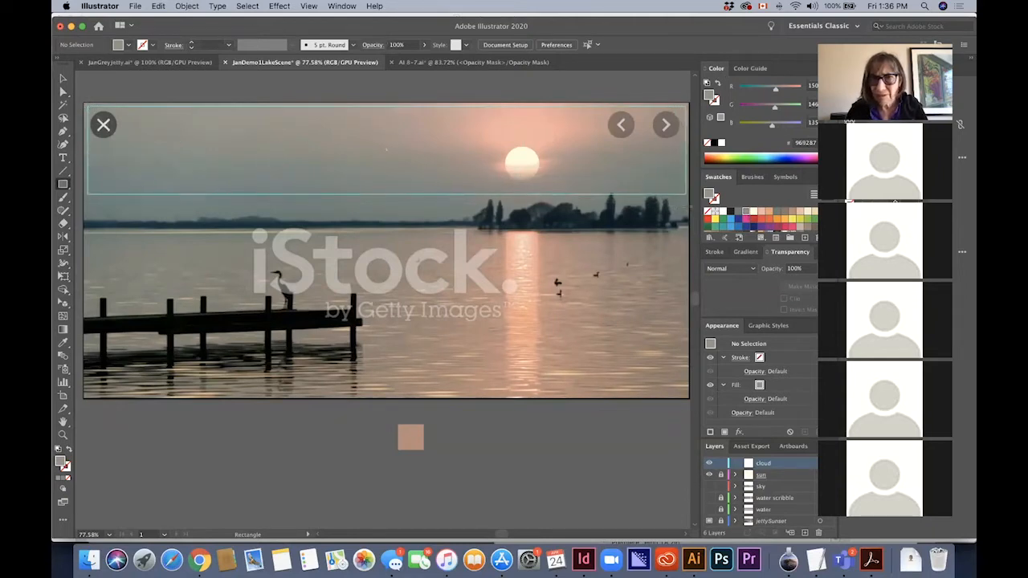
{"action": "left_click_drag", "start_coordinate": [685, 194], "coordinate": [685, 216]}
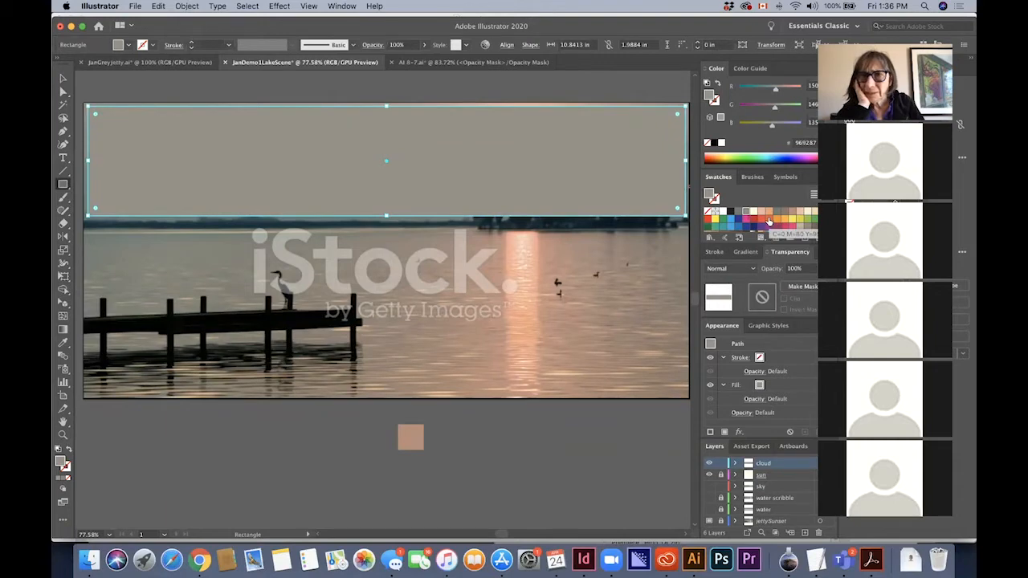
Move the rectangle up to uncover the photo's sky and save the pink sampled beside the sun as a swatch
{"action": "left_click", "coordinate": [62, 78]}
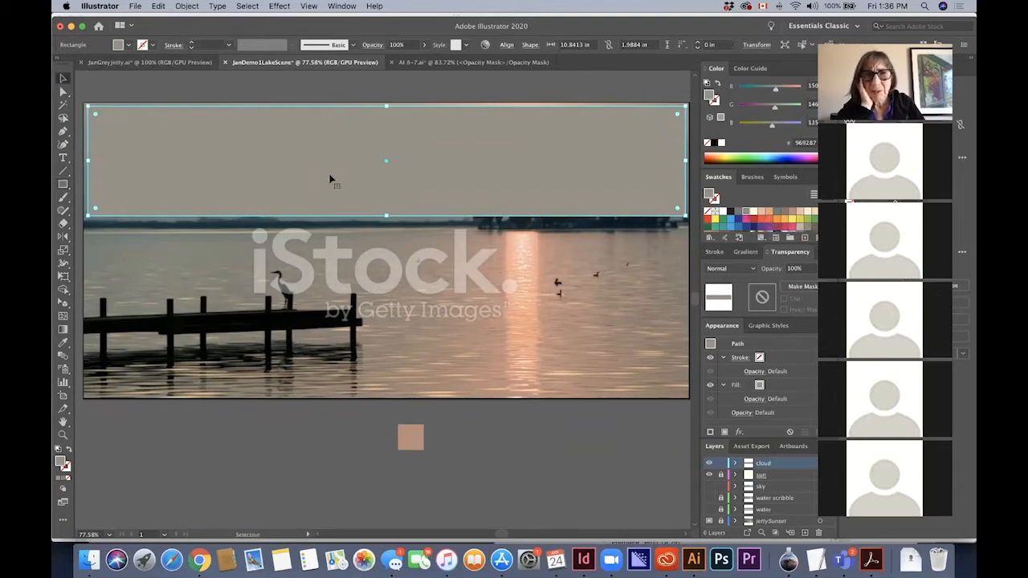
{"action": "left_click_drag", "start_coordinate": [329, 172], "coordinate": [330, 111]}
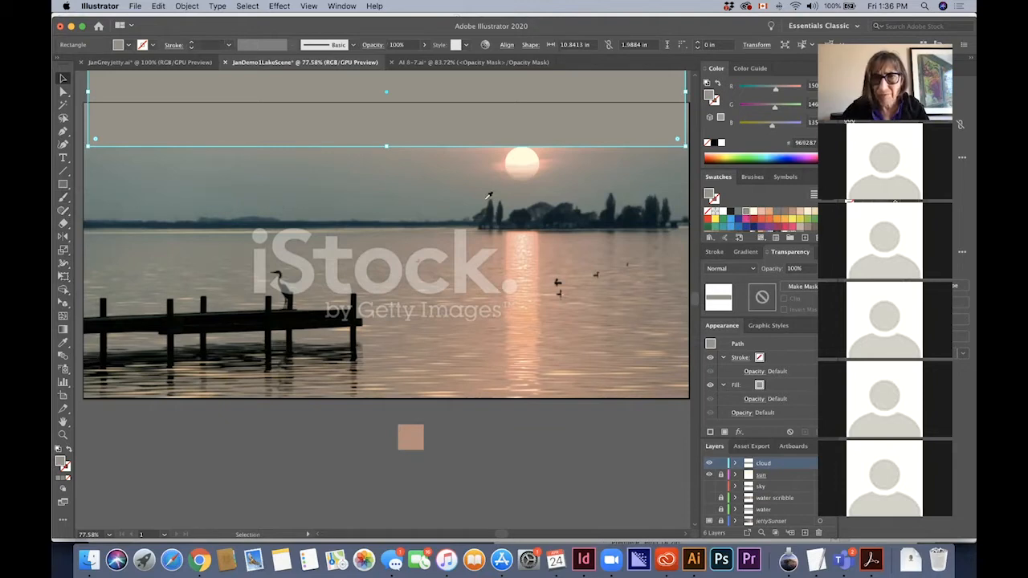
{"action": "key", "text": "i"}
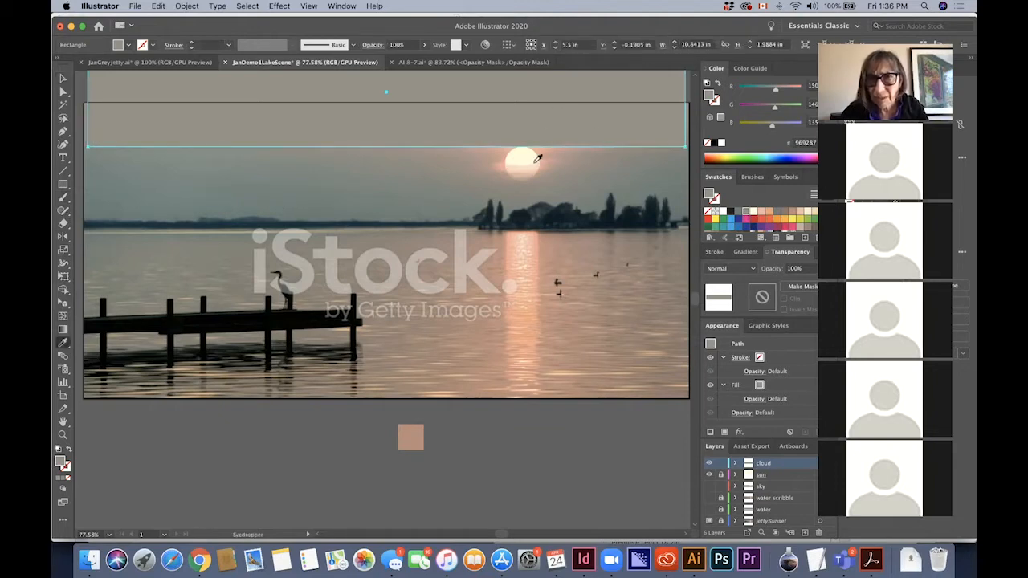
{"action": "left_click", "coordinate": [502, 156]}
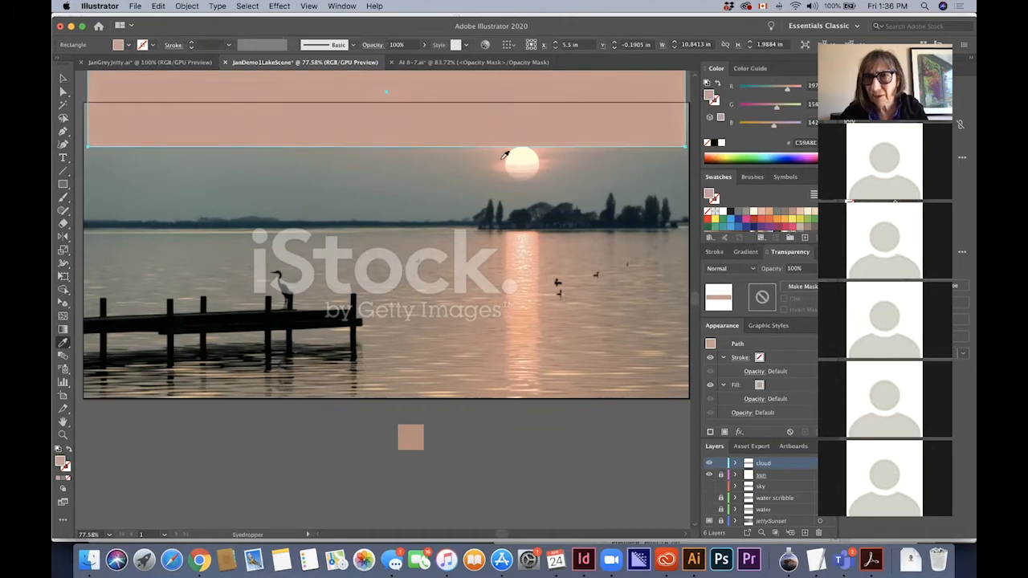
{"action": "left_click_drag", "start_coordinate": [710, 94], "coordinate": [710, 220]}
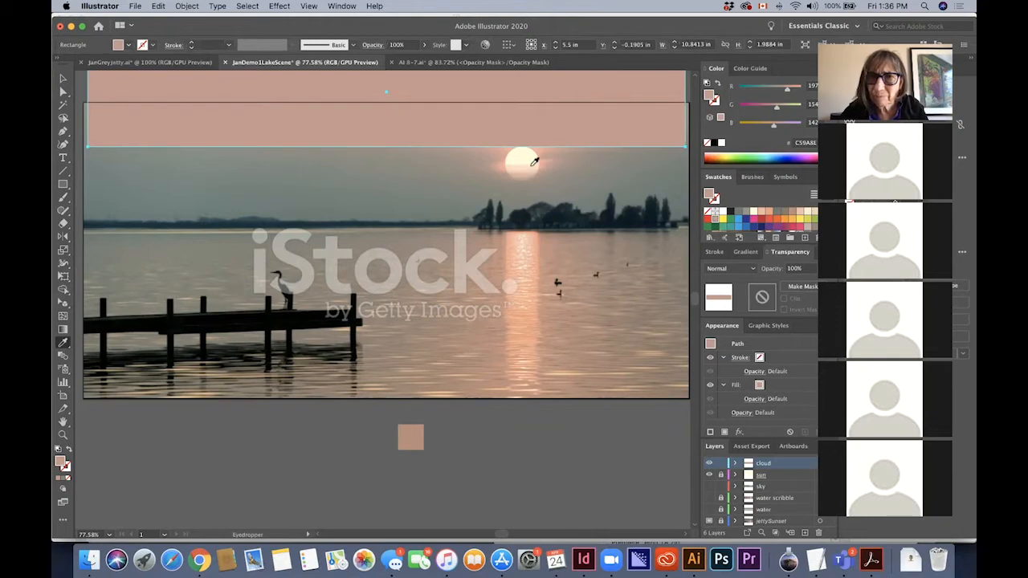
Sample the cream, peach and dusky pink tones in and just below the sun with the Eyedropper, saving them as swatches
{"action": "left_click", "coordinate": [532, 163]}
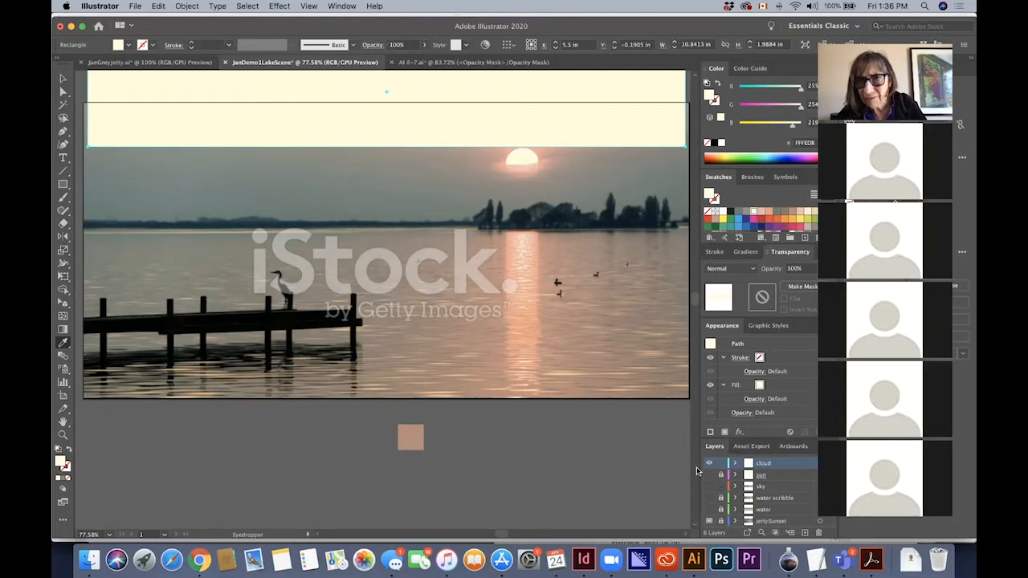
{"action": "left_click", "coordinate": [517, 164]}
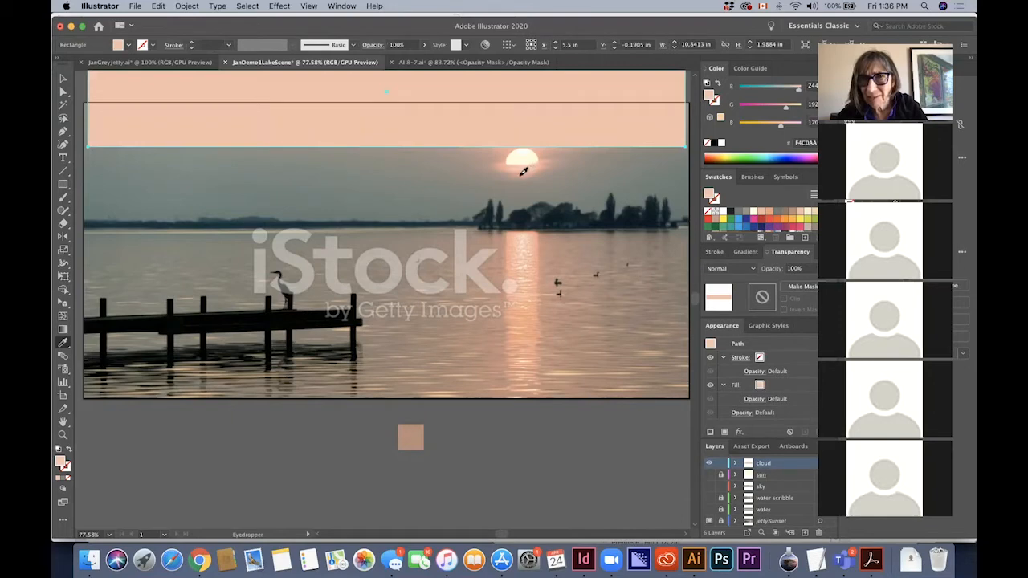
{"action": "left_click", "coordinate": [522, 172]}
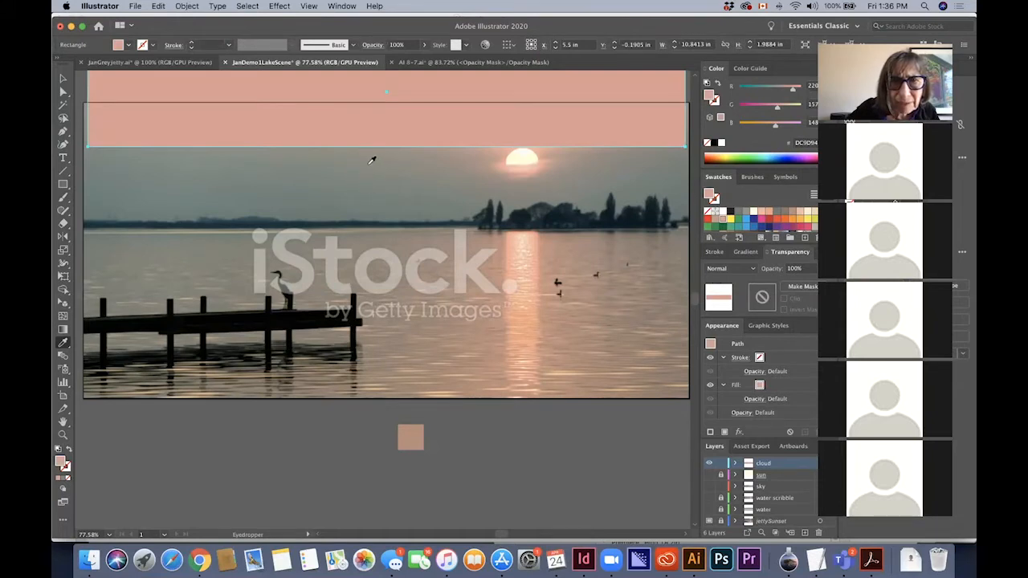
Sample the grey sky and the muted tones beside the sun, and save the greyish pink A89186 as a swatch
{"action": "left_click", "coordinate": [419, 173]}
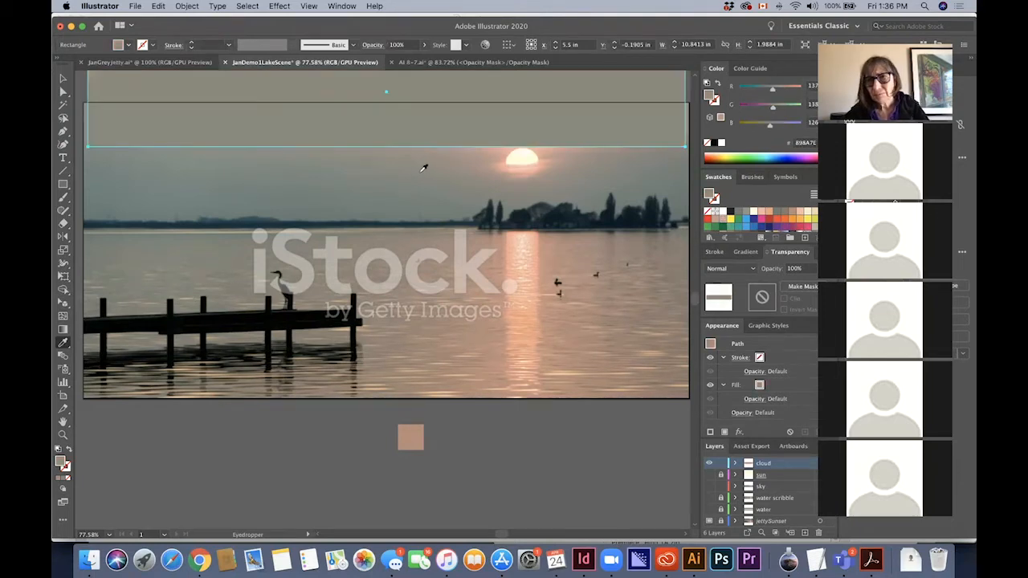
{"action": "left_click", "coordinate": [563, 152]}
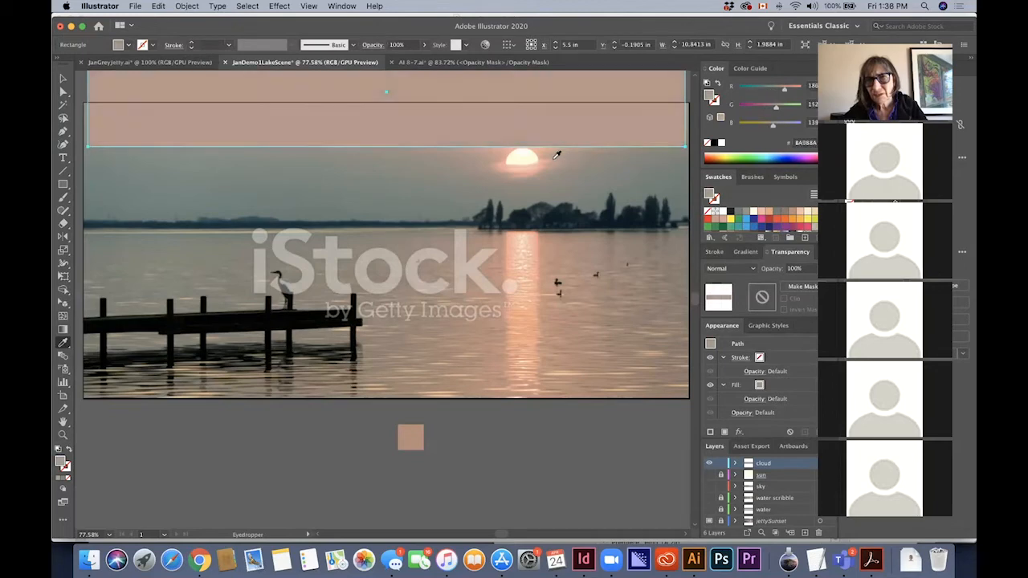
{"action": "left_click", "coordinate": [576, 150]}
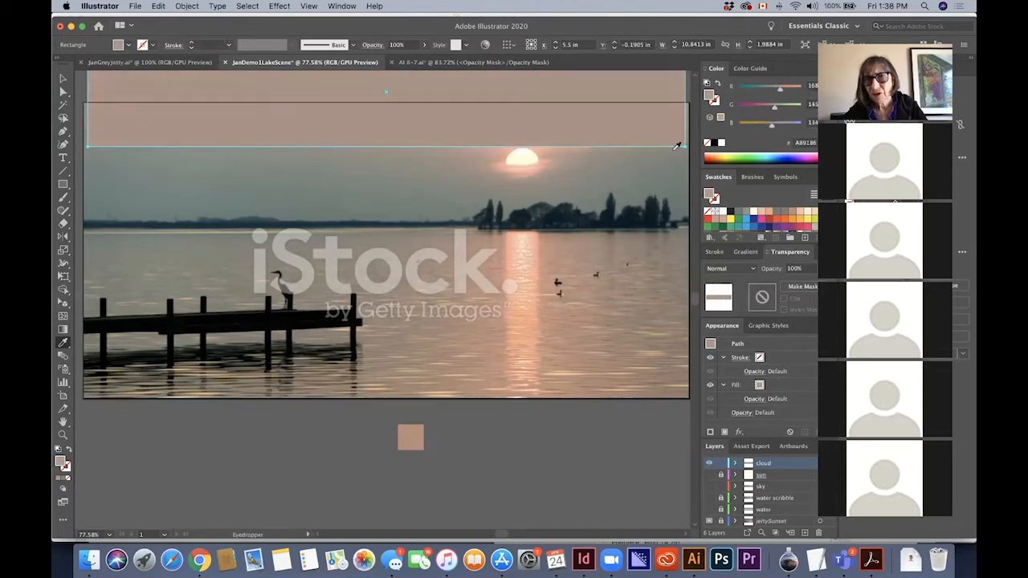
{"action": "left_click_drag", "start_coordinate": [711, 192], "coordinate": [730, 227]}
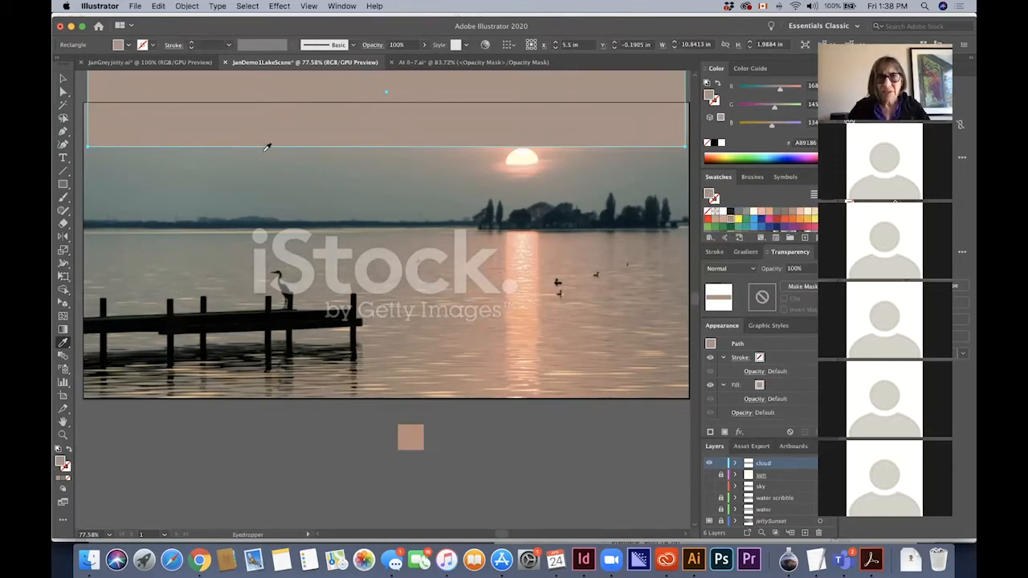
Move the rectangle back down over the sky so its lower edge meets the horizon
{"action": "left_click", "coordinate": [63, 78]}
{"action": "scroll", "coordinate": [203, 97], "scroll_direction": "up", "scroll_amount": 1}
{"action": "scroll", "coordinate": [203, 98], "scroll_direction": "up", "scroll_amount": 3}
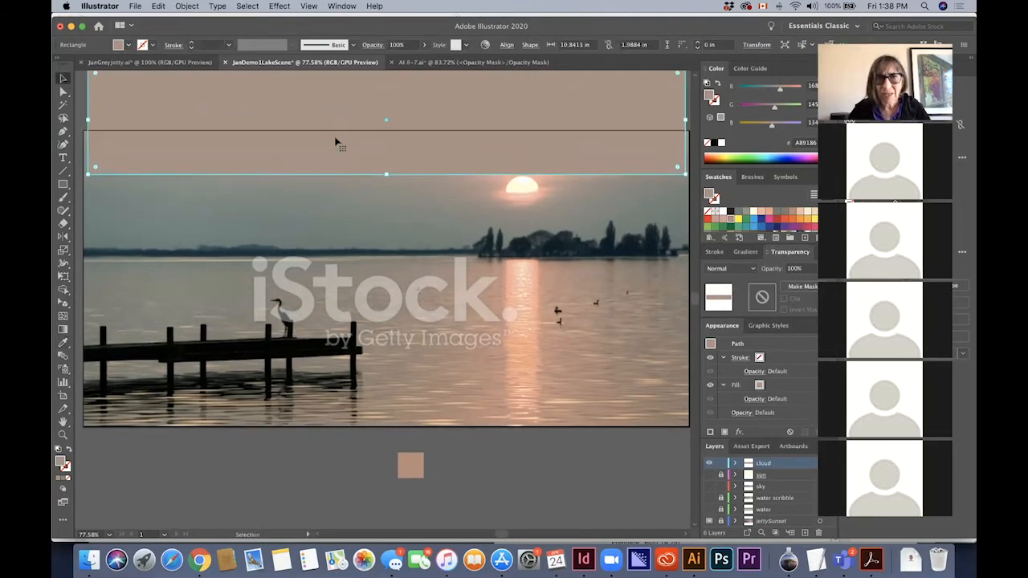
{"action": "left_click_drag", "start_coordinate": [338, 154], "coordinate": [330, 214]}
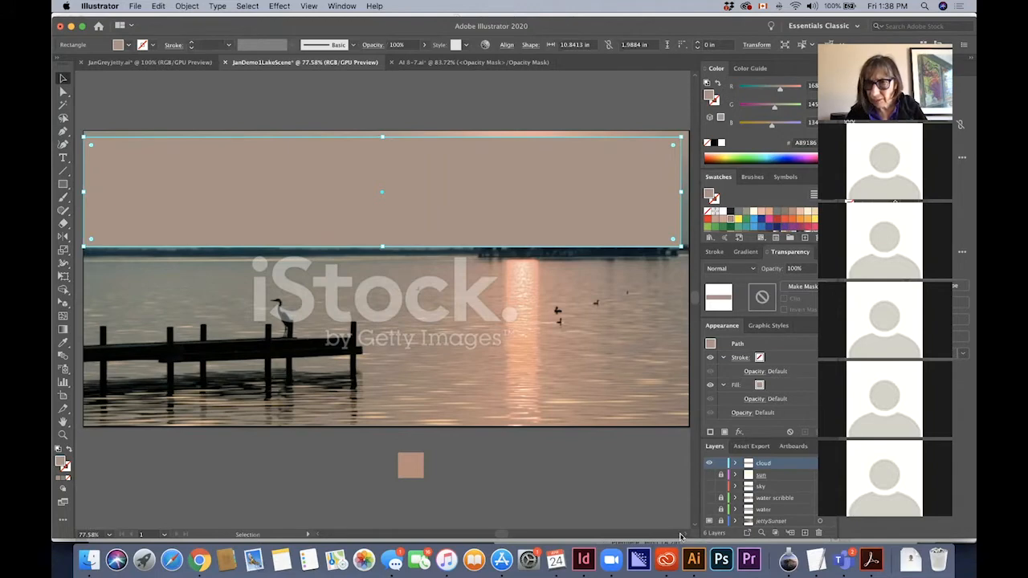
Apply a linear gradient fill to the rectangle and set its starting stop to the dusky pink swatch DC9D94
{"action": "left_click", "coordinate": [744, 254]}
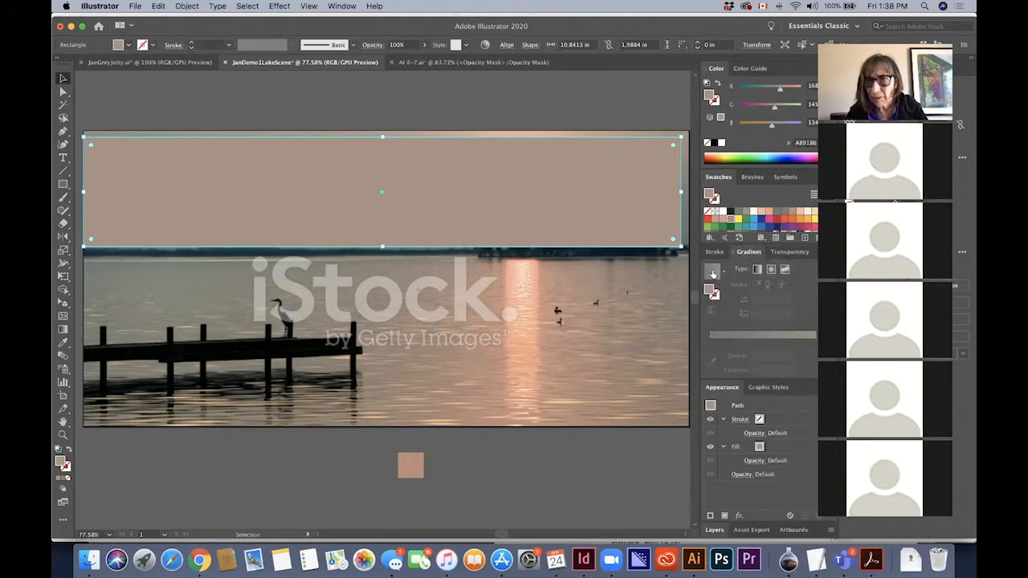
{"action": "left_click", "coordinate": [712, 274]}
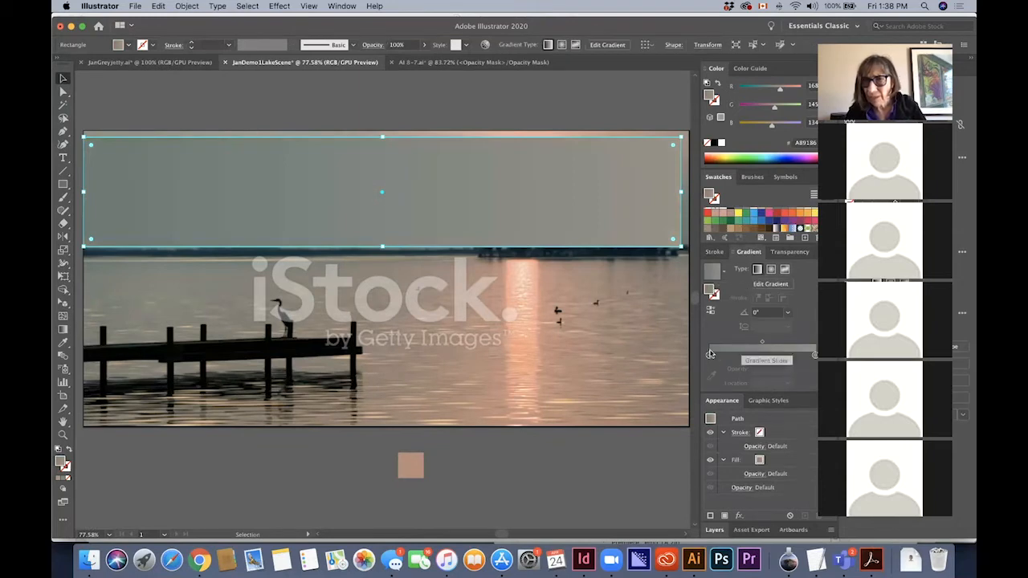
{"action": "double_click", "coordinate": [710, 354]}
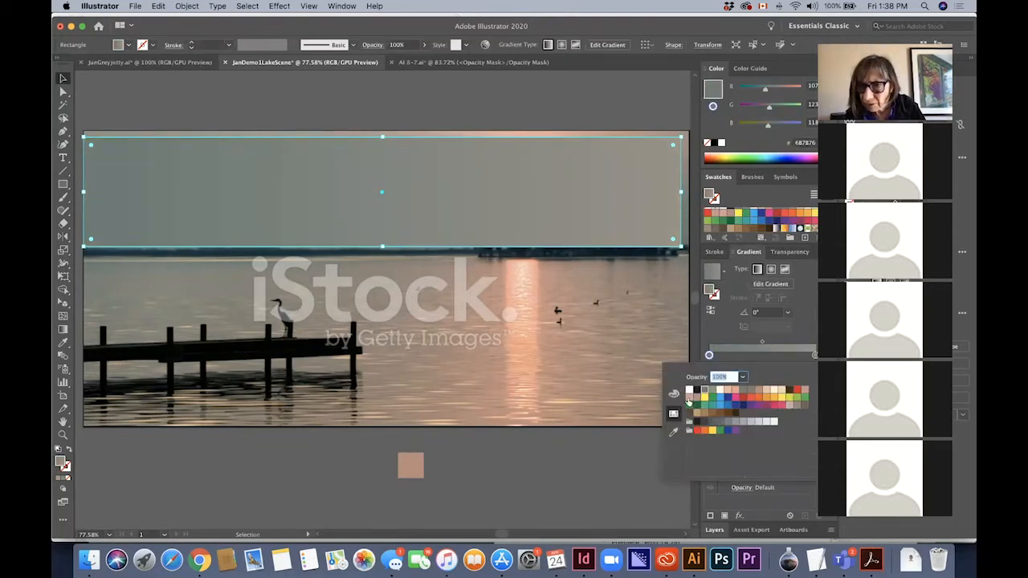
{"action": "left_click", "coordinate": [689, 401]}
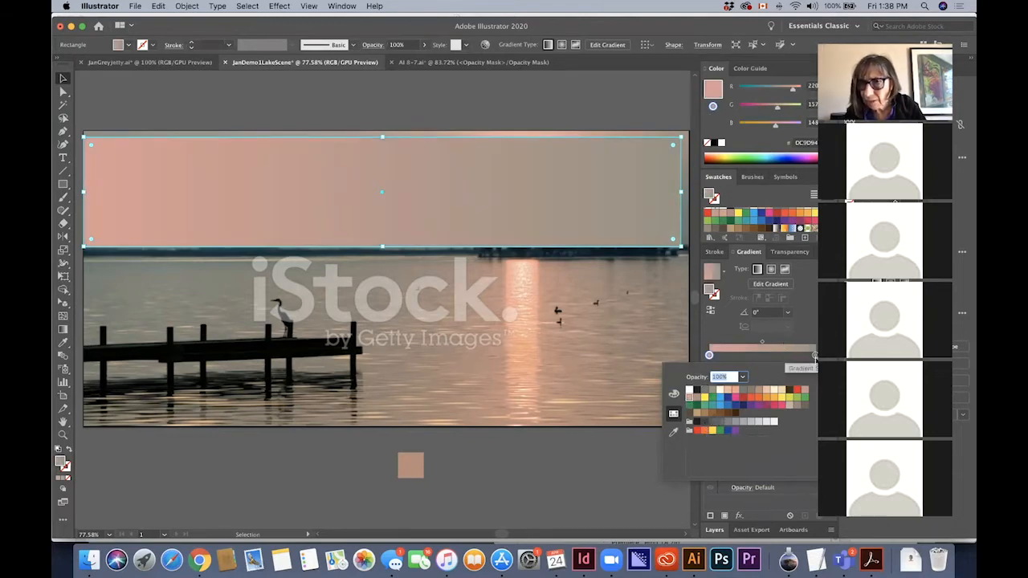
{"action": "left_click", "coordinate": [816, 356]}
{"action": "double_click", "coordinate": [815, 355]}
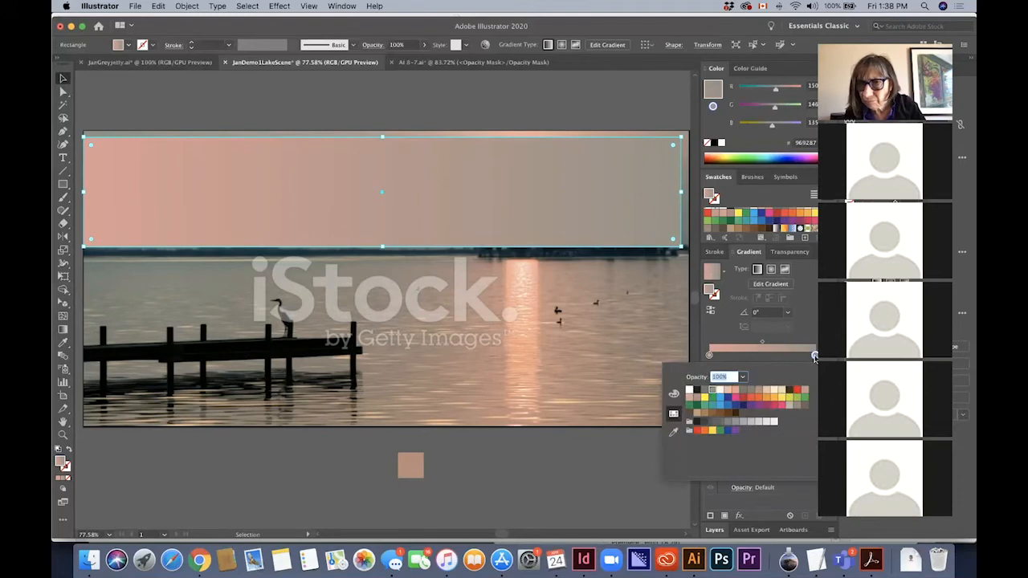
{"action": "left_click", "coordinate": [815, 358]}
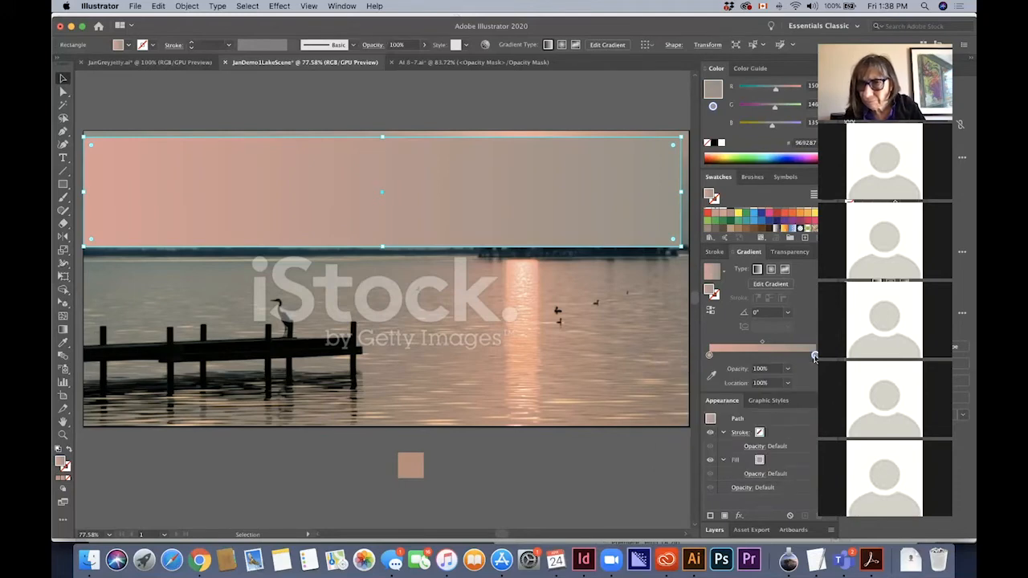
{"action": "double_click", "coordinate": [815, 356]}
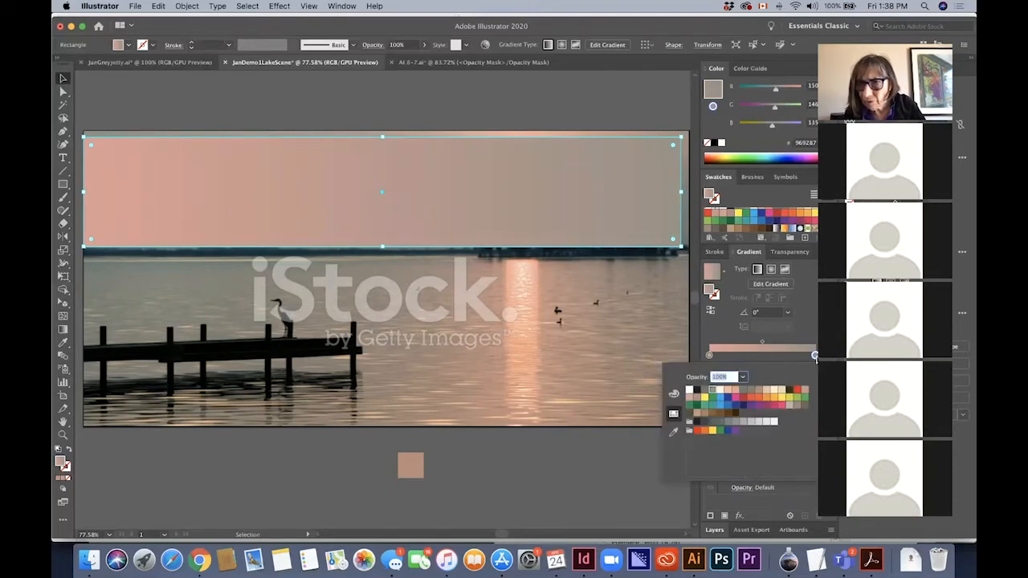
Add a gradient stop near the middle of the rectangle's gradient and colour it with the greyish pink swatch A89186
{"action": "left_click", "coordinate": [769, 358]}
{"action": "double_click", "coordinate": [768, 357]}
{"action": "left_click", "coordinate": [768, 358]}
{"action": "double_click", "coordinate": [768, 358]}
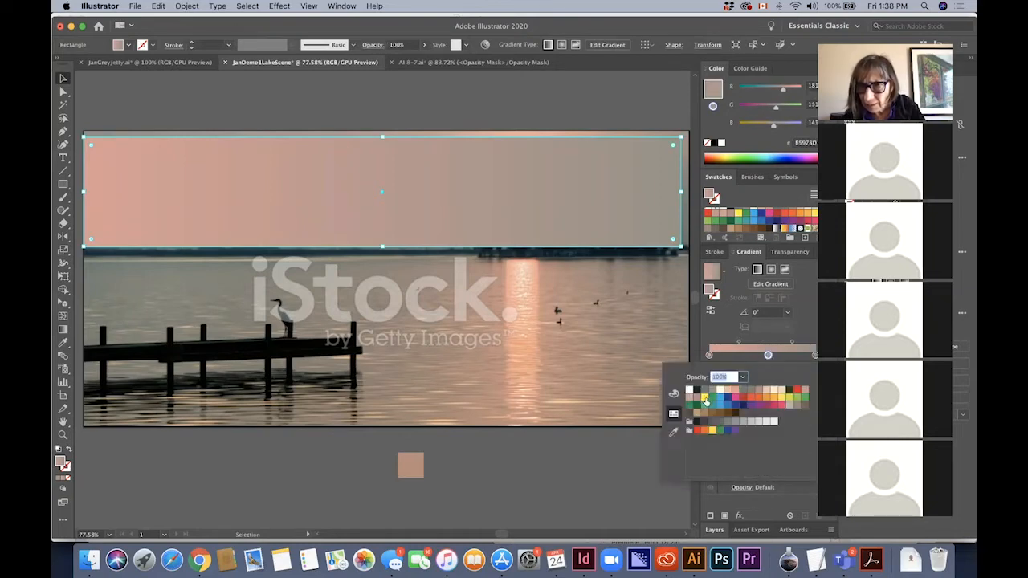
{"action": "left_click", "coordinate": [697, 399]}
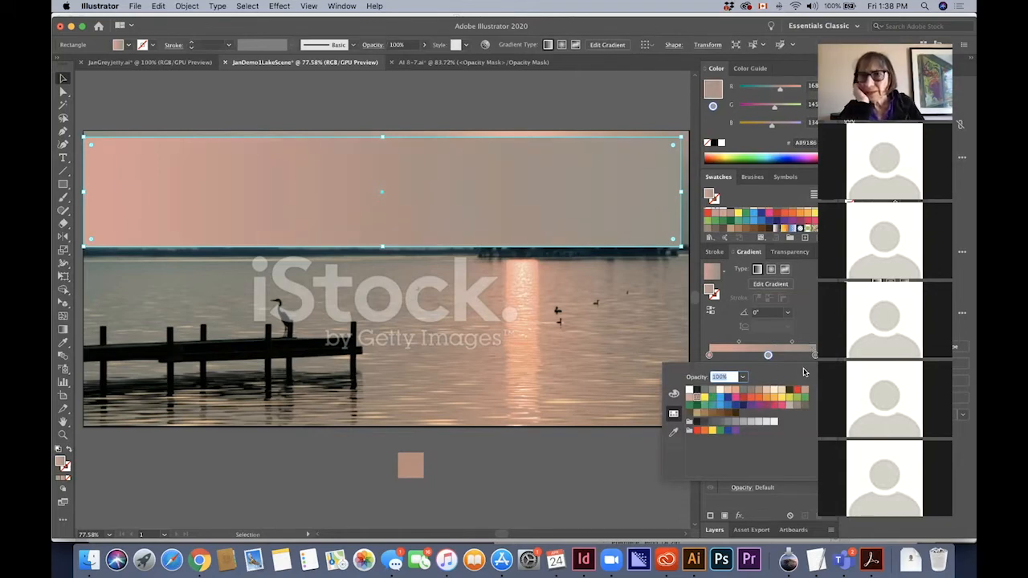
Reverse the rectangle's gradient and reposition its stops so the dusky pink sits near the middle between the greyish tones
{"action": "left_click", "coordinate": [710, 312]}
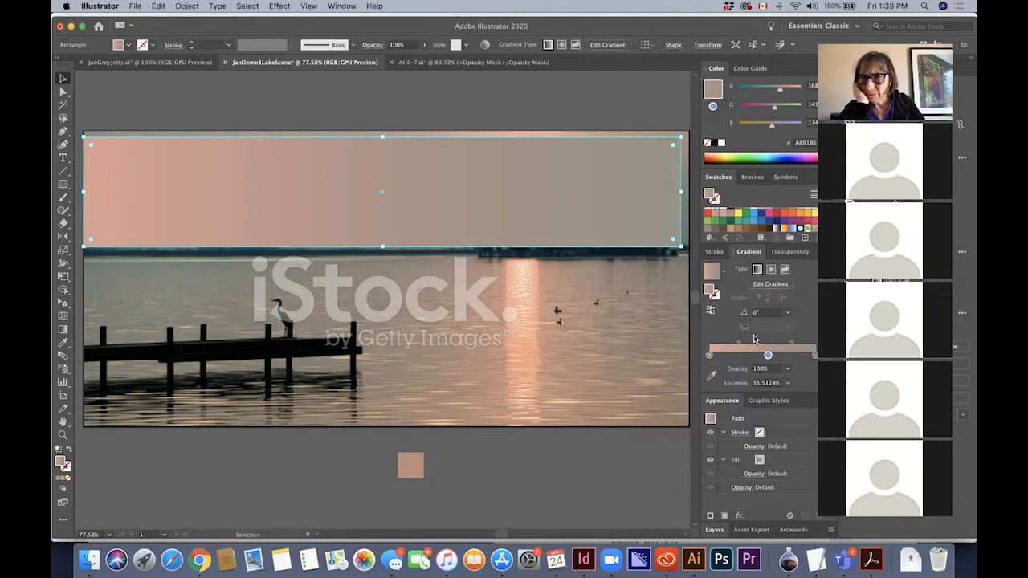
{"action": "left_click", "coordinate": [710, 312]}
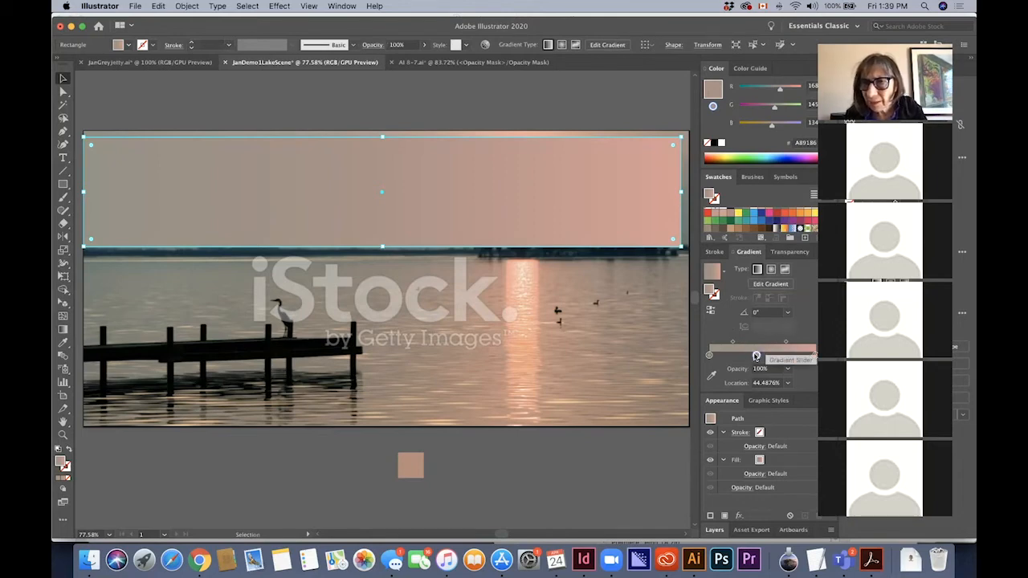
{"action": "left_click", "coordinate": [781, 355]}
{"action": "mouse_move", "coordinate": [784, 355]}
{"action": "left_mouse_down"}
{"action": "mouse_move", "coordinate": [800, 356]}
{"action": "mouse_move", "coordinate": [768, 359]}
{"action": "mouse_move", "coordinate": [802, 356]}
{"action": "mouse_move", "coordinate": [766, 355]}
{"action": "left_mouse_up"}
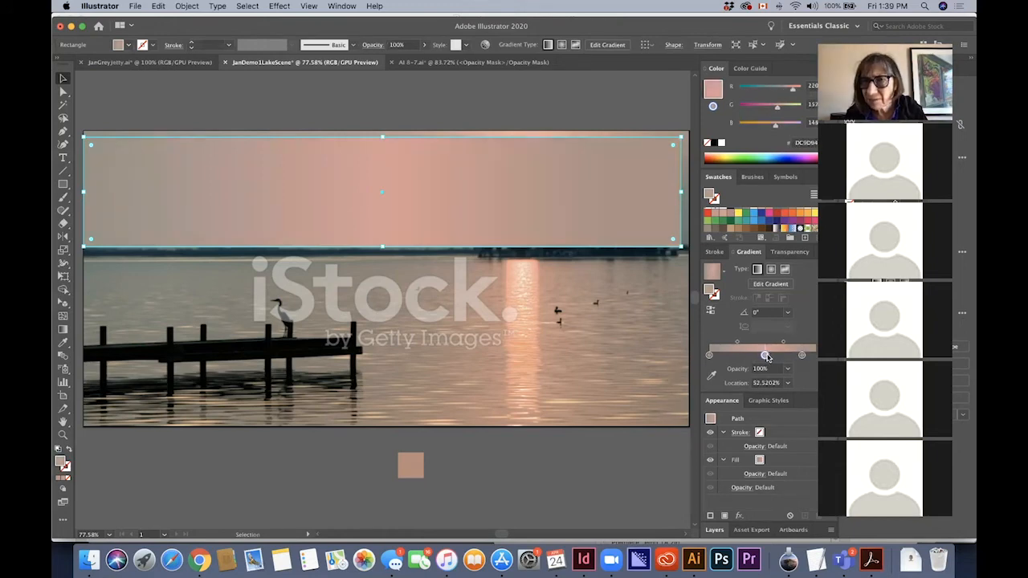
{"action": "left_click", "coordinate": [711, 356]}
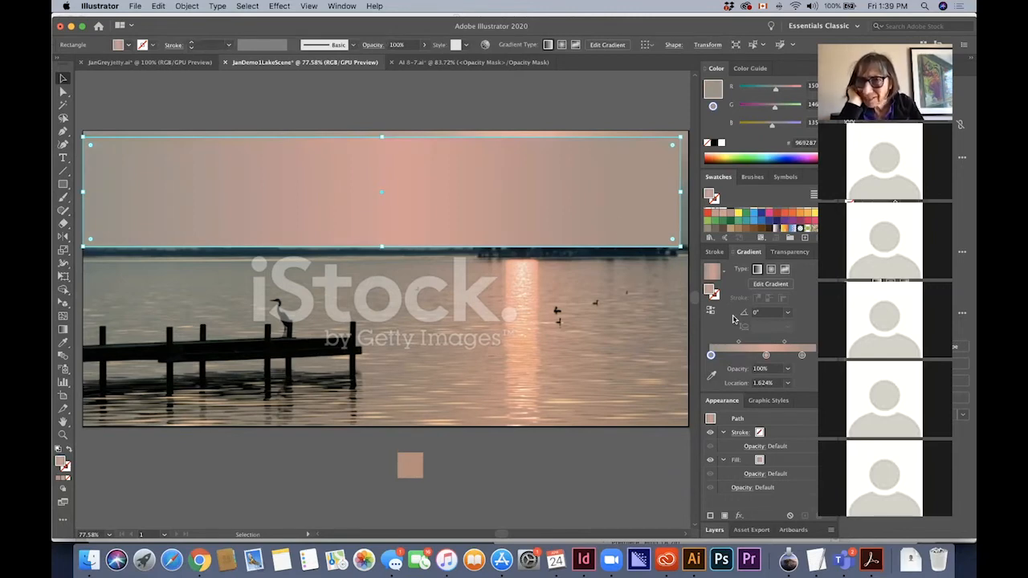
Duplicate the cloud layer, name the copy cloudMesh, and lock the original cloud layer
{"action": "left_click", "coordinate": [715, 530]}
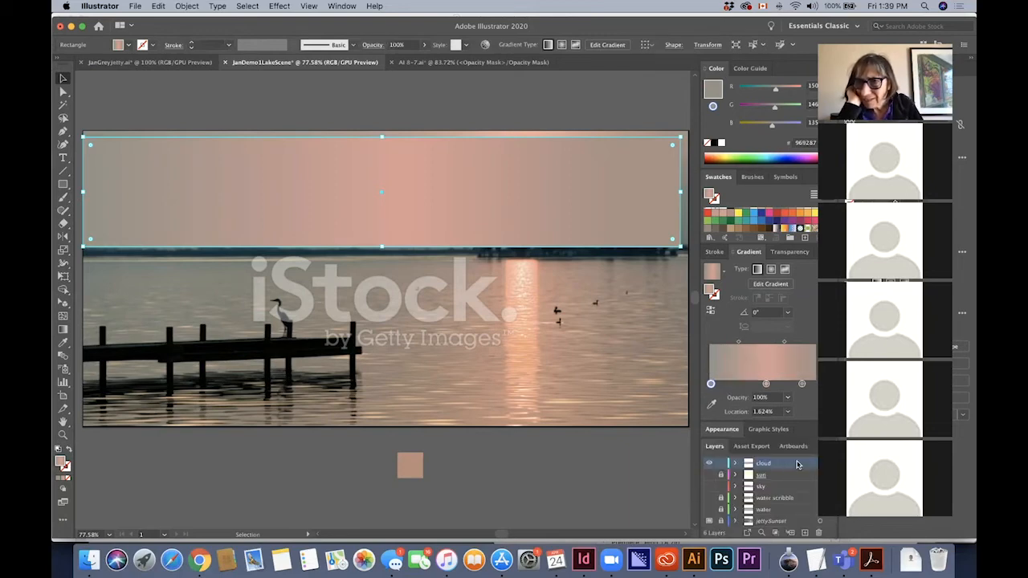
{"action": "left_click_drag", "start_coordinate": [800, 470], "coordinate": [805, 533]}
{"action": "double_click", "coordinate": [760, 464]}
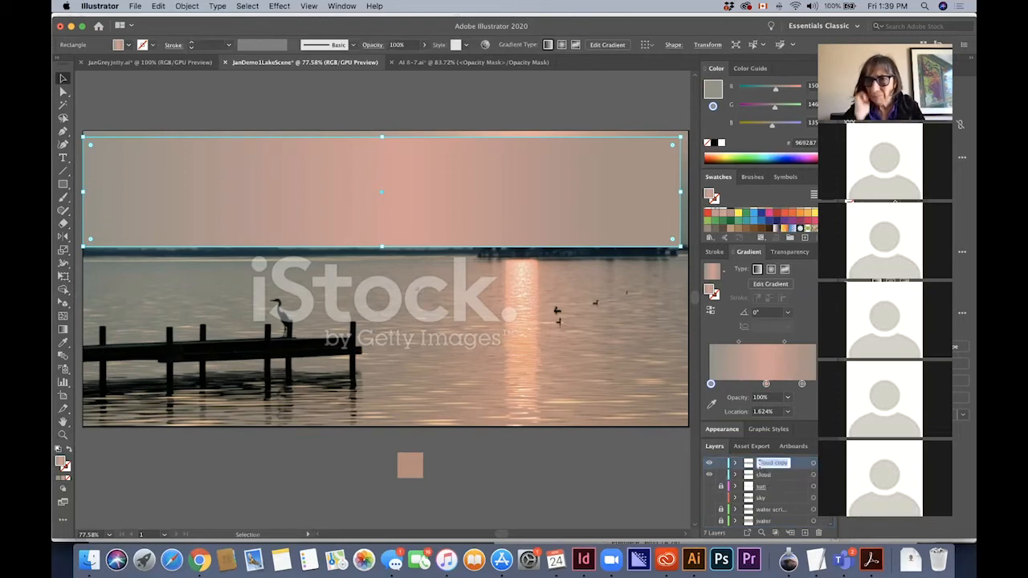
{"action": "type", "text": "bi"}
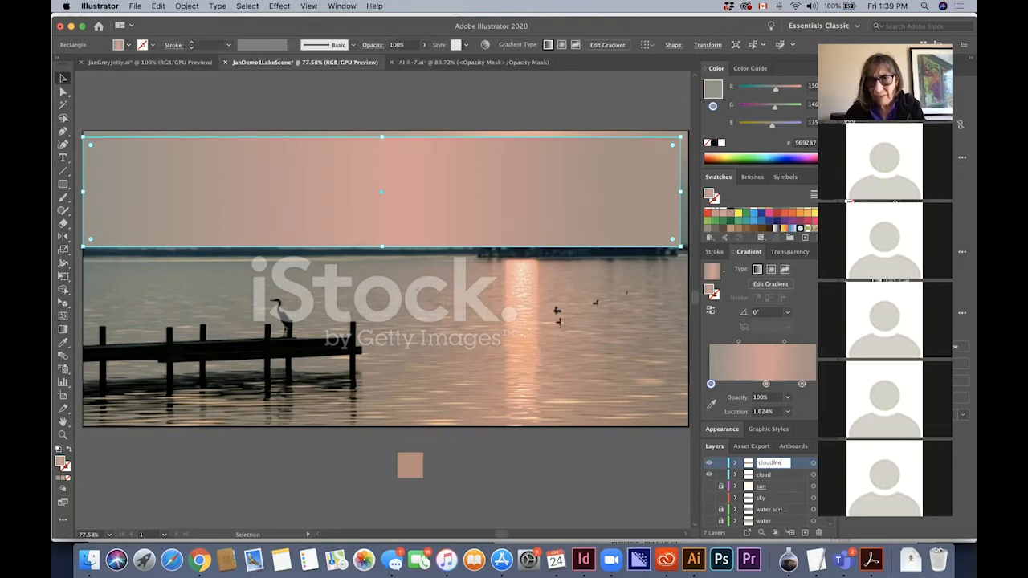
{"action": "key", "text": "Return"}
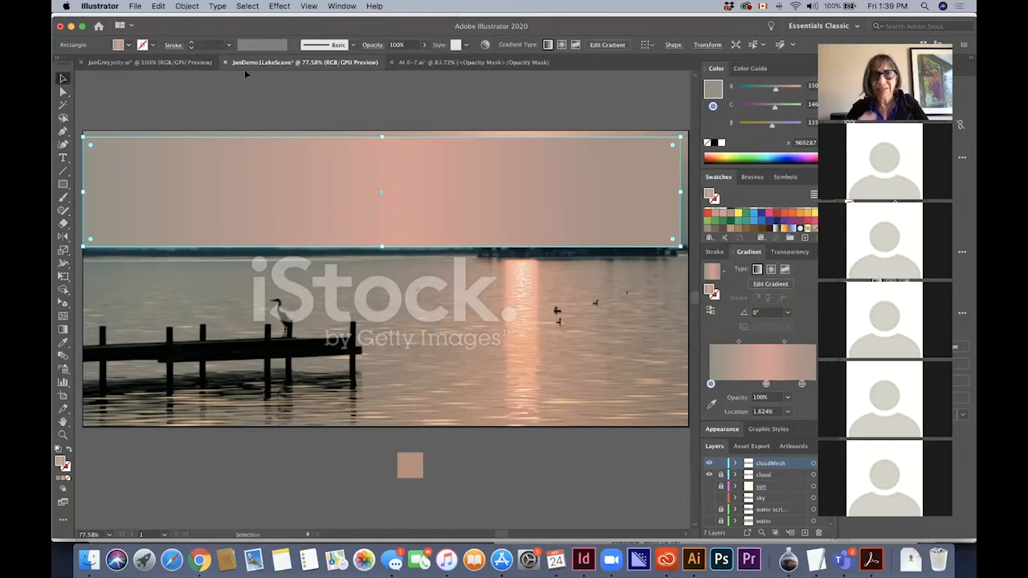
Convert the rectangle on cloudMesh to a gradient mesh with 12 rows, 6 columns and Flat appearance
{"action": "left_click", "coordinate": [186, 5]}
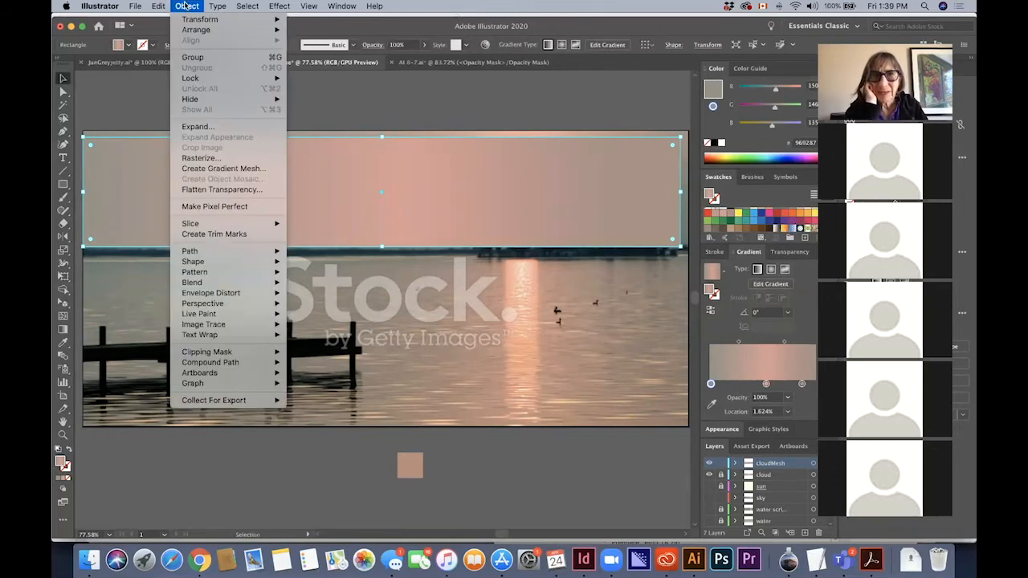
{"action": "mouse_move", "coordinate": [204, 251]}
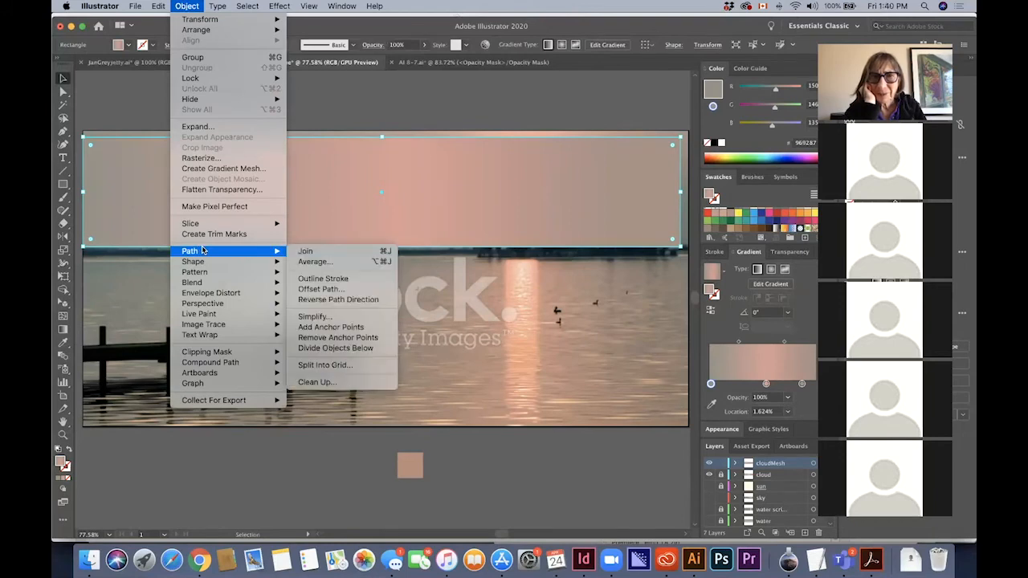
{"action": "left_click", "coordinate": [240, 169]}
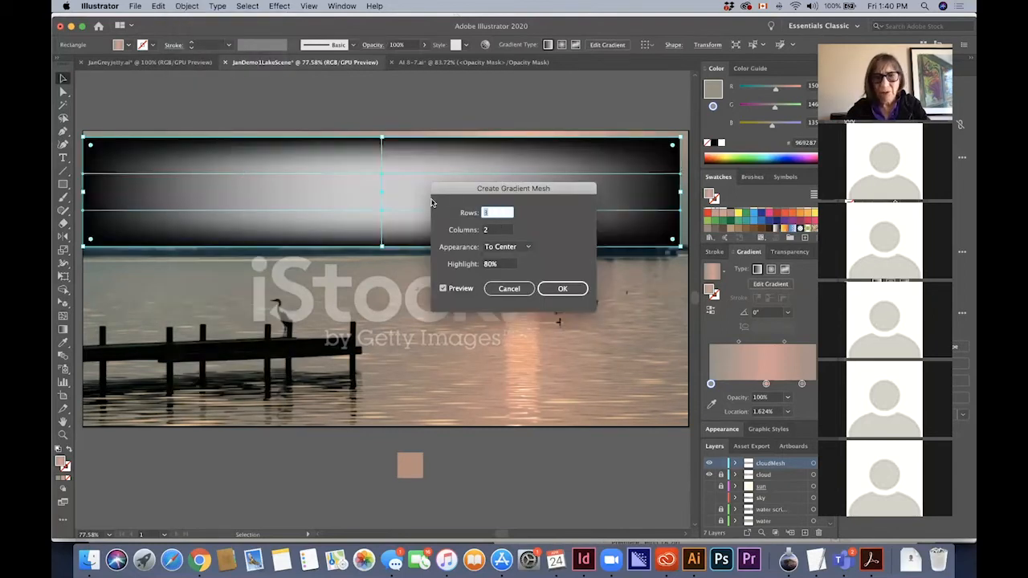
{"action": "type", "text": "12"}
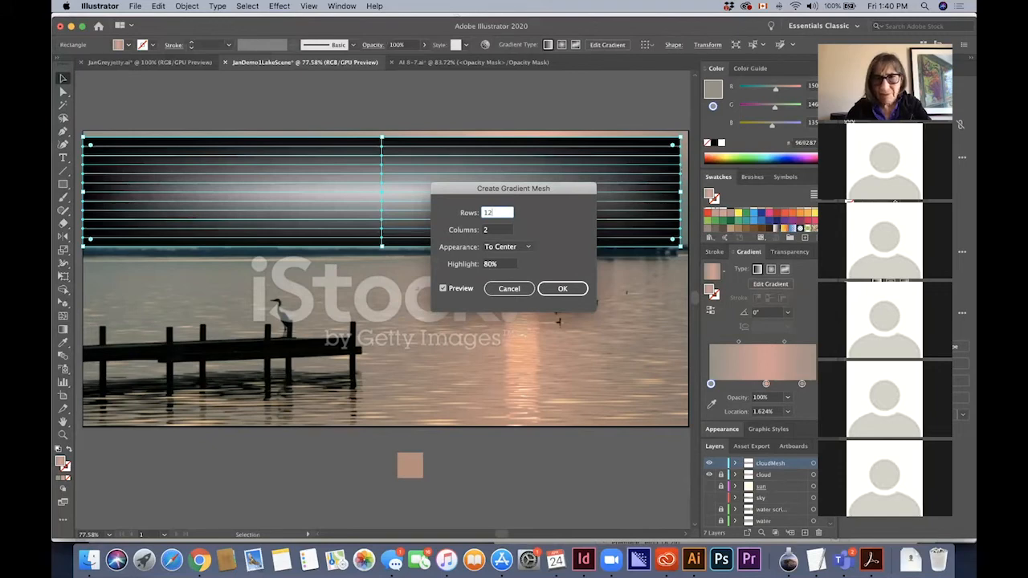
{"action": "key", "text": "Tab"}
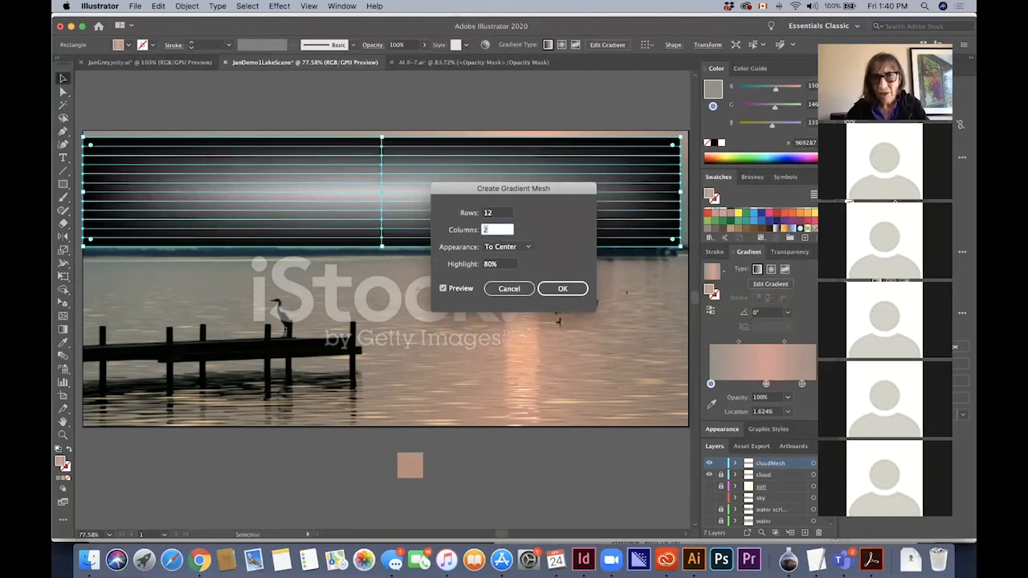
{"action": "type", "text": "6"}
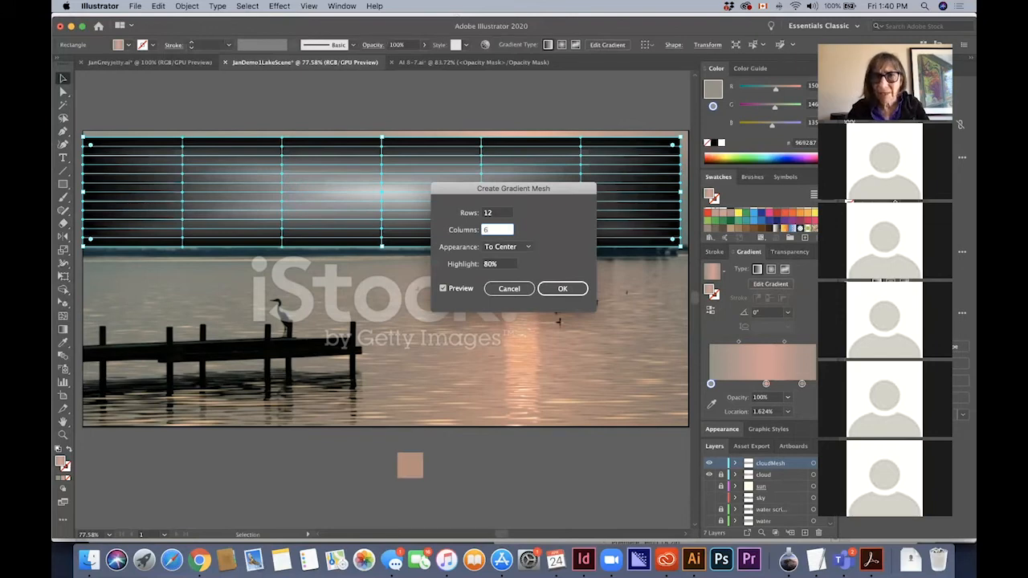
{"action": "left_click", "coordinate": [518, 247]}
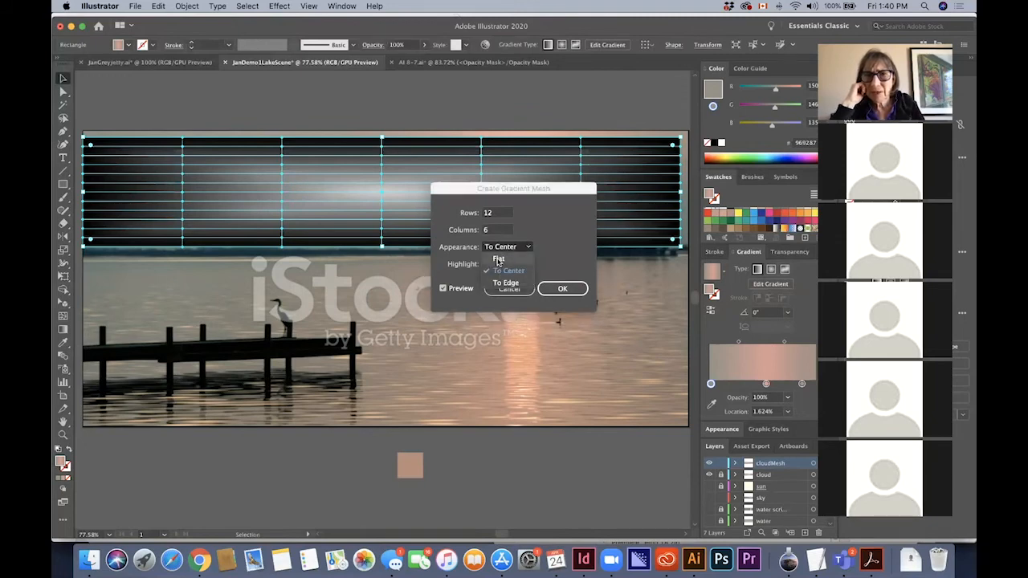
{"action": "left_click", "coordinate": [498, 259]}
{"action": "left_click", "coordinate": [564, 291]}
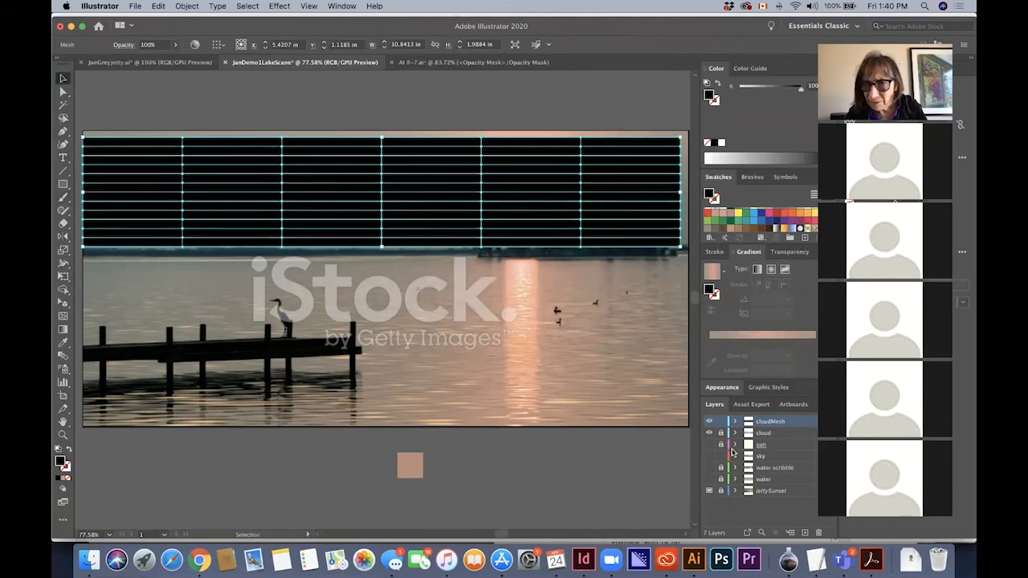
Toggle the visibility of the cloudMesh and cloud layers to check the mesh and the gradient rectangle against the photo
{"action": "left_click", "coordinate": [710, 422]}
{"action": "left_click", "coordinate": [711, 445]}
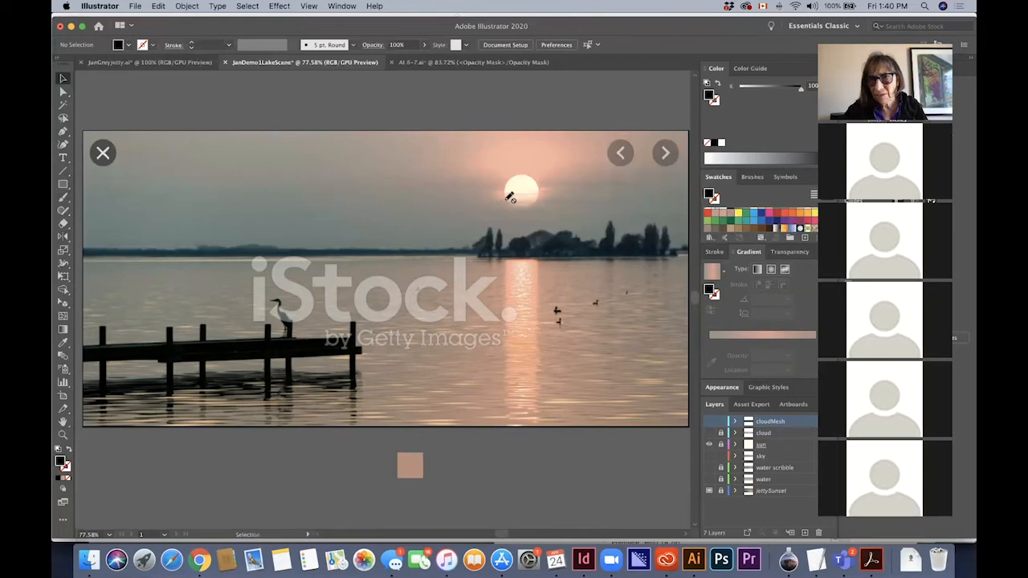
{"action": "left_click", "coordinate": [708, 423]}
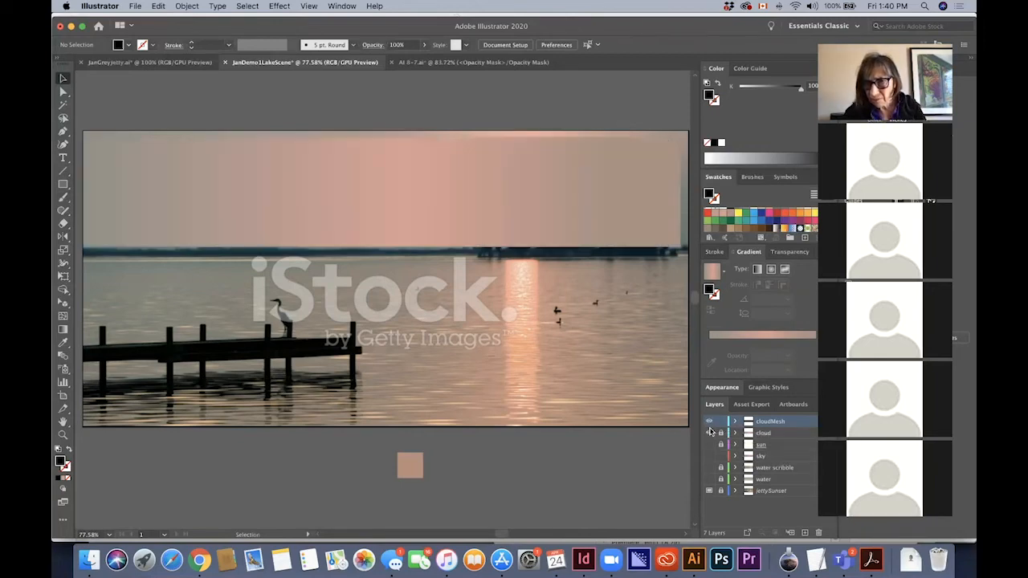
{"action": "left_click", "coordinate": [710, 433]}
{"action": "left_click", "coordinate": [708, 433]}
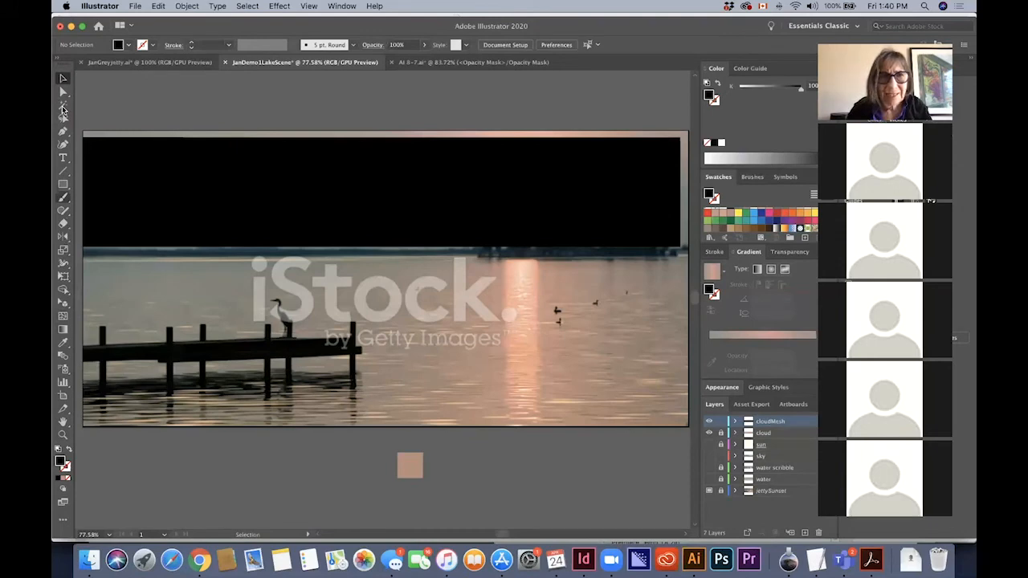
Shift individual mesh points slightly in the upper middle of the black mesh with the Direct Selection tool
{"action": "left_click", "coordinate": [61, 93]}
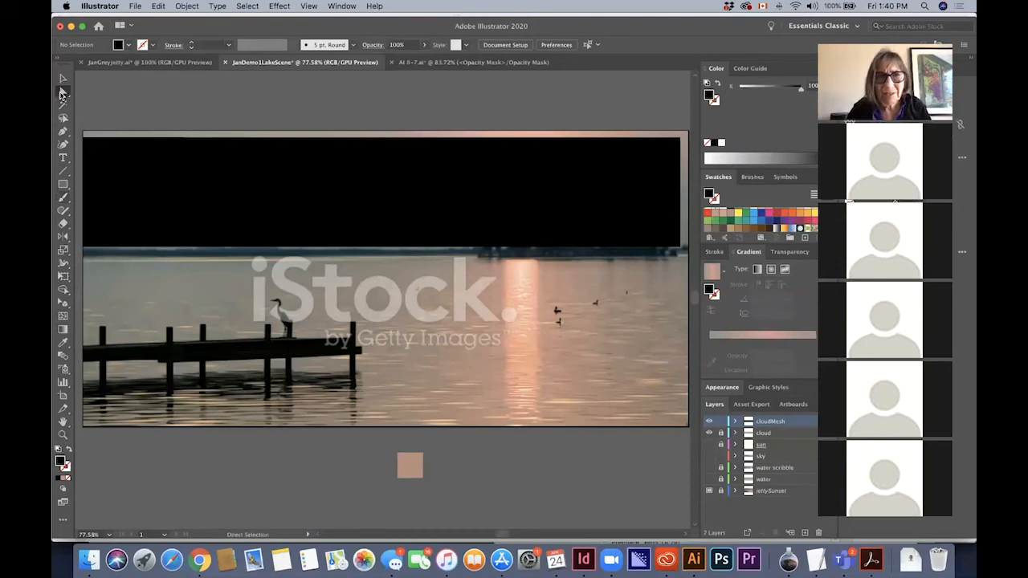
{"action": "left_click", "coordinate": [473, 164]}
{"action": "left_click_drag", "start_coordinate": [480, 165], "coordinate": [482, 171]}
{"action": "left_click", "coordinate": [481, 174]}
Lasso mesh points around the sun area and colour them light grey BCBEC0, and colour two left-hand groups of points grey 939598
{"action": "left_click", "coordinate": [63, 119]}
{"action": "left_click", "coordinate": [464, 193]}
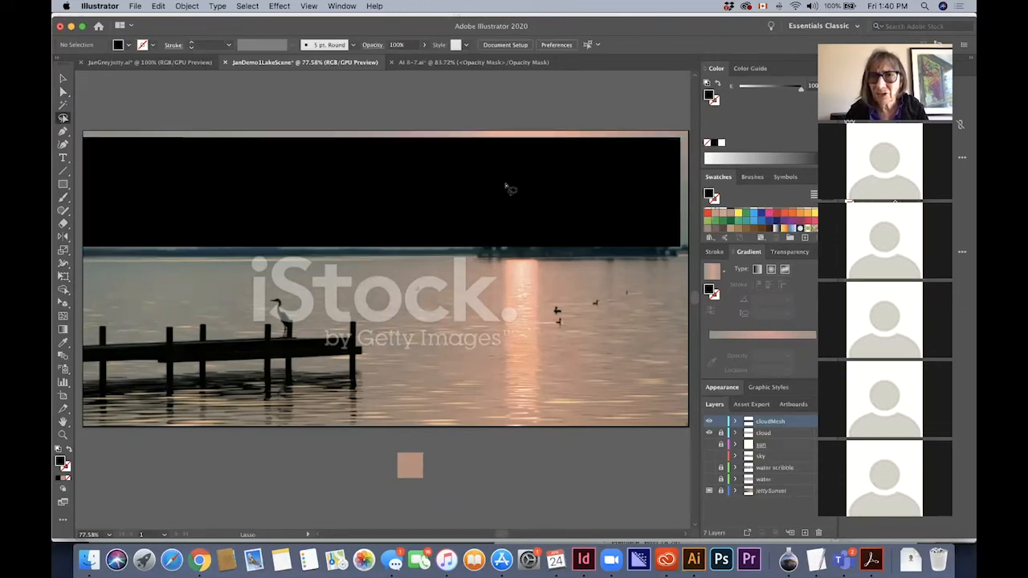
{"action": "left_click", "coordinate": [478, 170]}
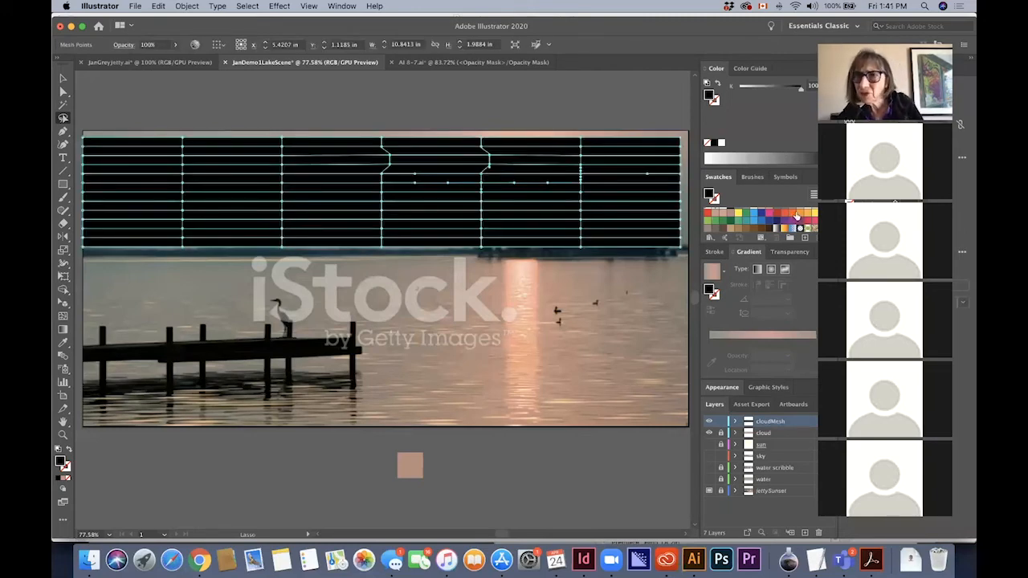
{"action": "scroll", "coordinate": [766, 220], "scroll_direction": "down", "scroll_amount": 2}
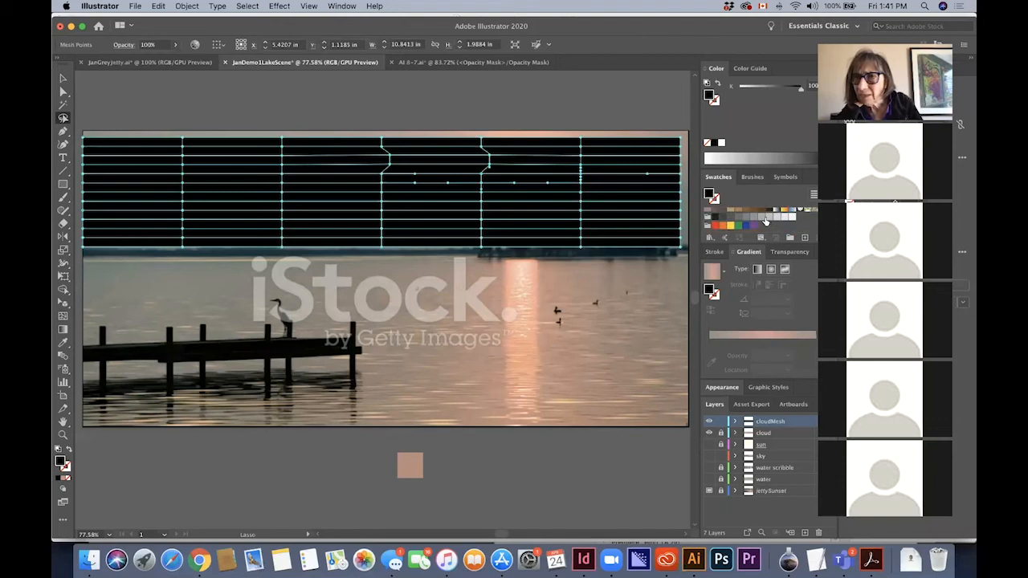
{"action": "left_click", "coordinate": [768, 220]}
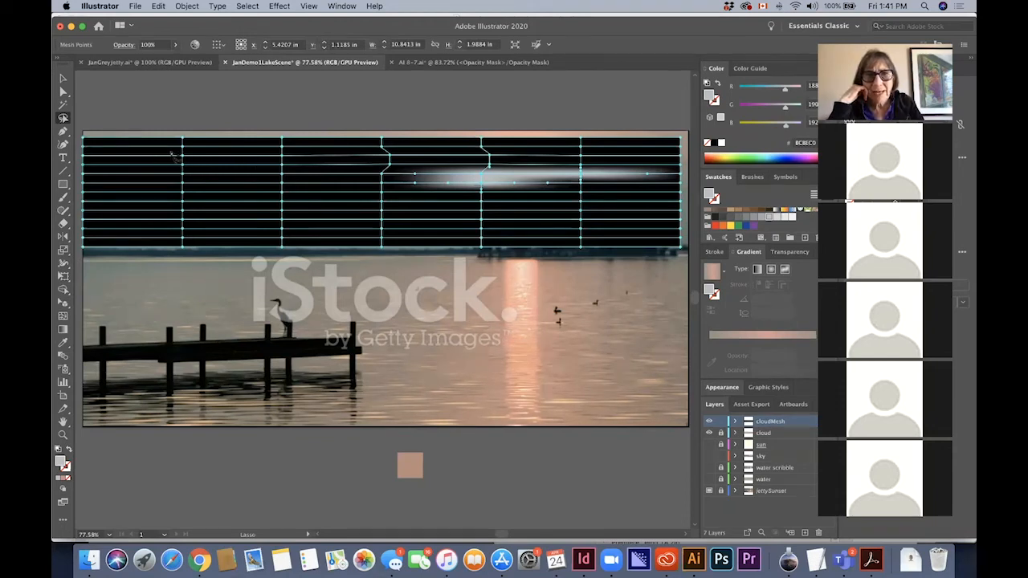
{"action": "mouse_move", "coordinate": [269, 200]}
{"action": "left_mouse_down"}
{"action": "mouse_move", "coordinate": [176, 163]}
{"action": "mouse_move", "coordinate": [185, 148]}
{"action": "left_mouse_up"}
{"action": "left_click", "coordinate": [754, 218]}
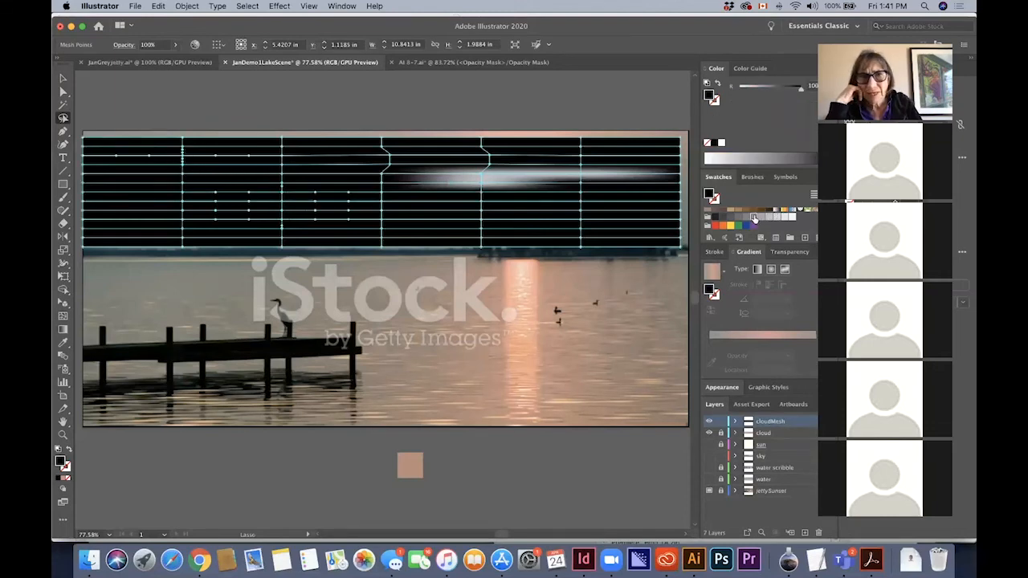
Reshape the grey cloud patches by moving individual mesh points around their edges with the Direct Selection tool
{"action": "left_click", "coordinate": [63, 90]}
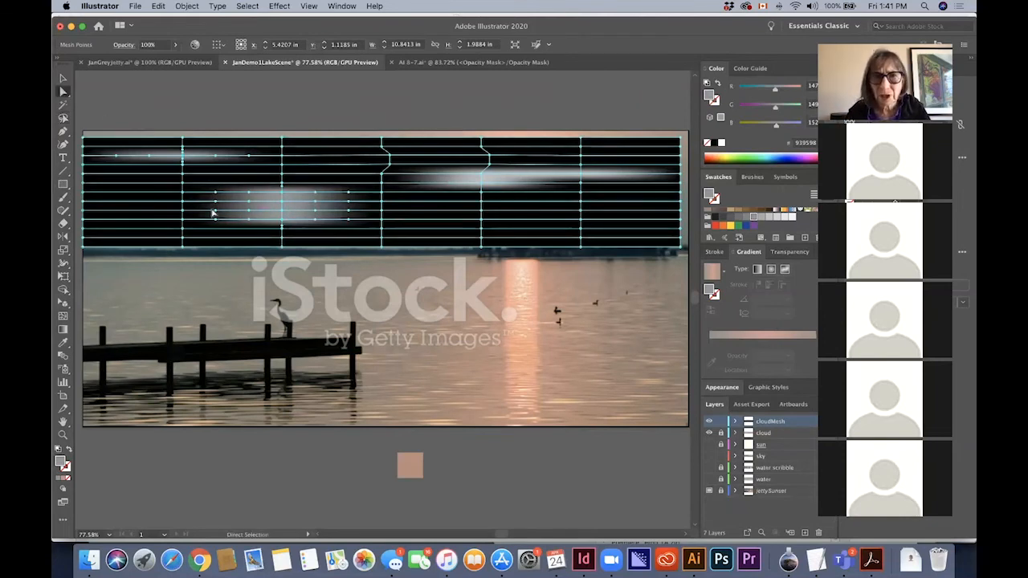
{"action": "key", "text": "super+shift+a"}
{"action": "left_click_drag", "start_coordinate": [183, 201], "coordinate": [150, 201]}
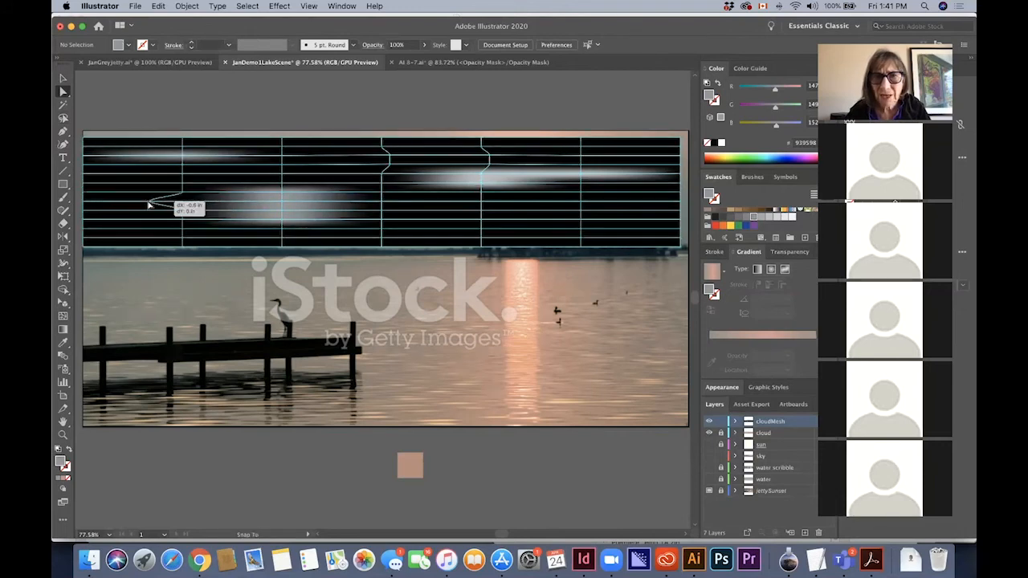
{"action": "left_click", "coordinate": [285, 196]}
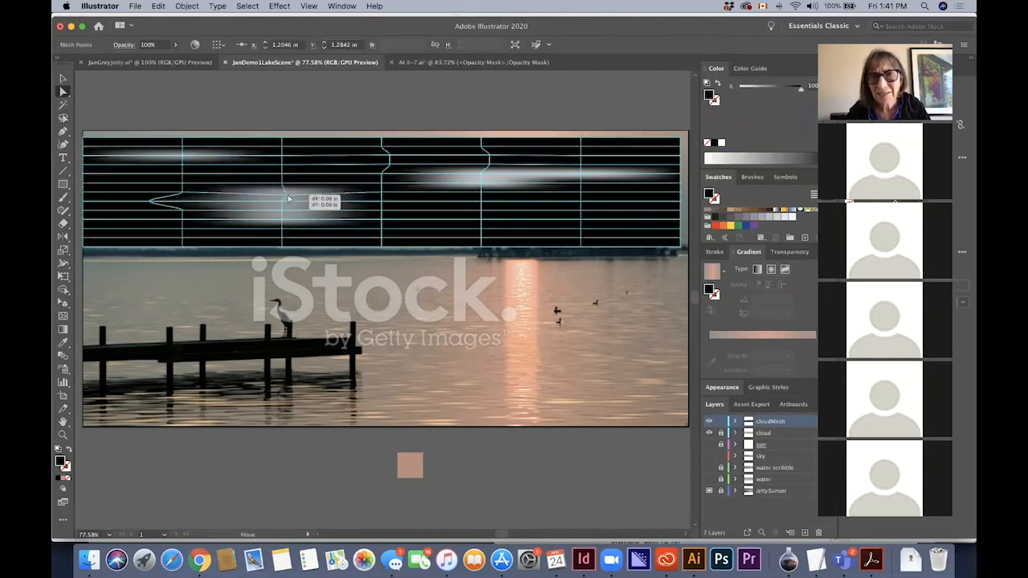
{"action": "left_click_drag", "start_coordinate": [382, 202], "coordinate": [378, 225]}
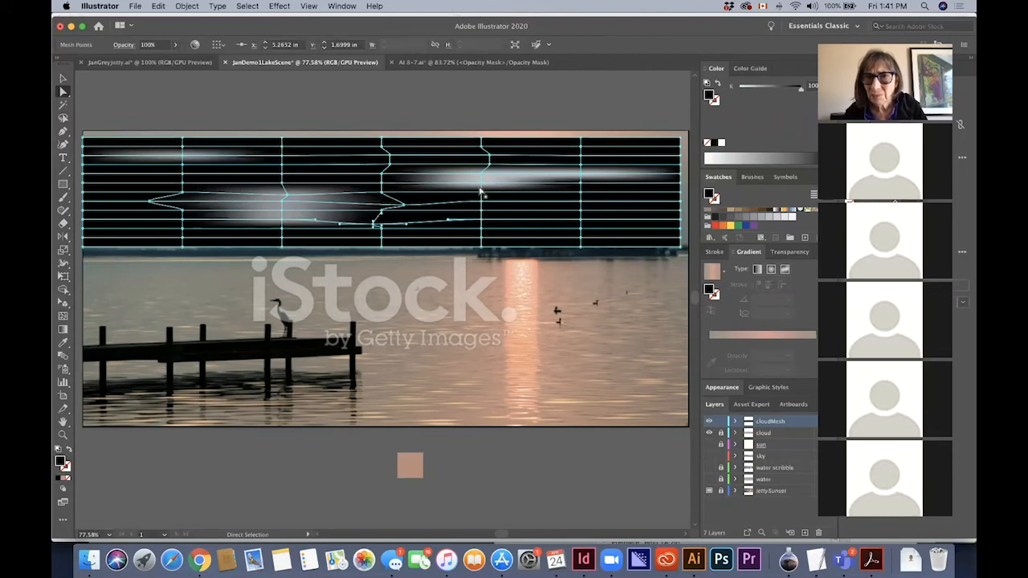
{"action": "mouse_move", "coordinate": [483, 195]}
{"action": "left_mouse_down"}
{"action": "mouse_move", "coordinate": [488, 168]}
{"action": "mouse_move", "coordinate": [482, 183]}
{"action": "left_mouse_up"}
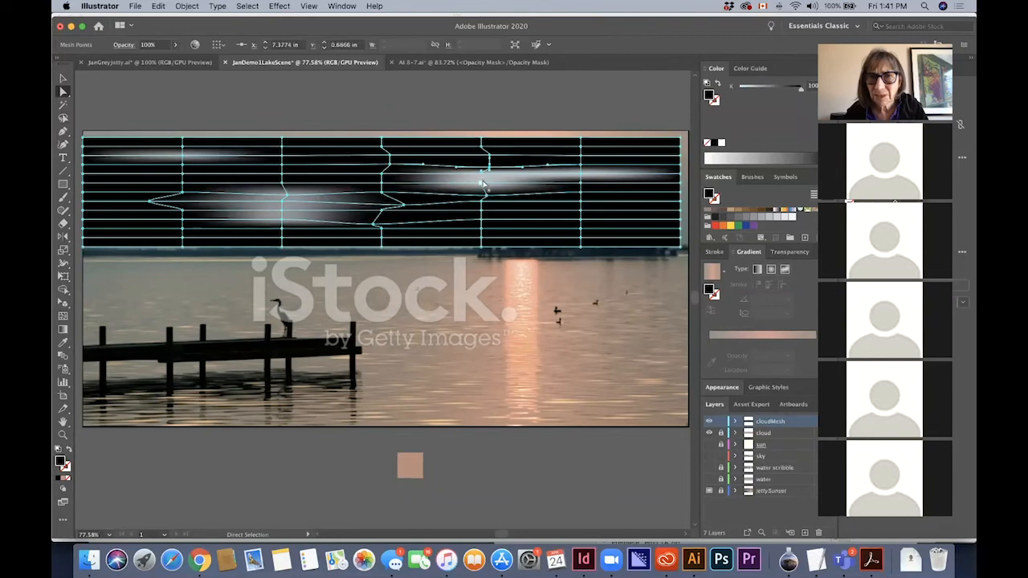
{"action": "left_click", "coordinate": [482, 183]}
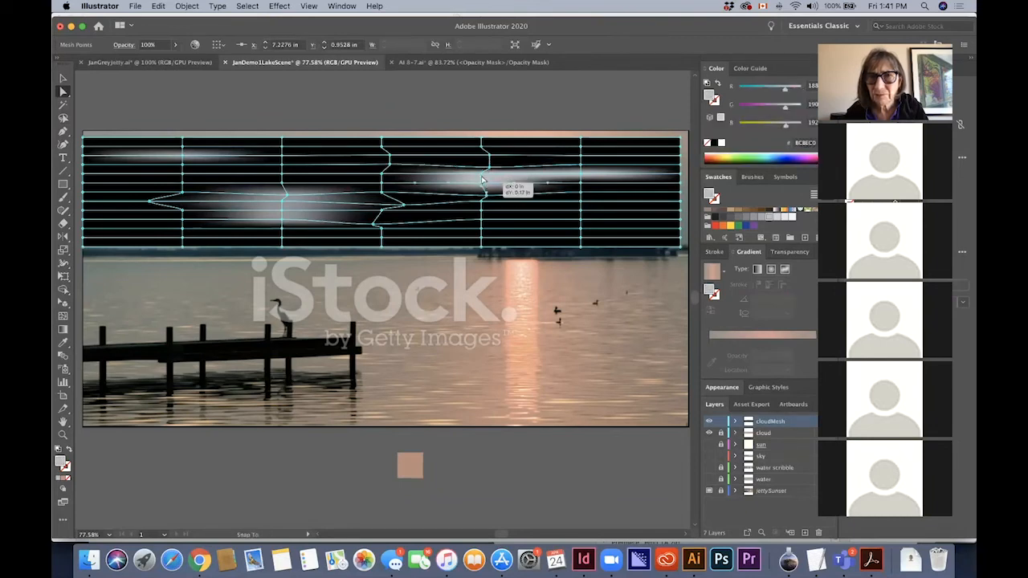
{"action": "left_click_drag", "start_coordinate": [483, 183], "coordinate": [474, 177]}
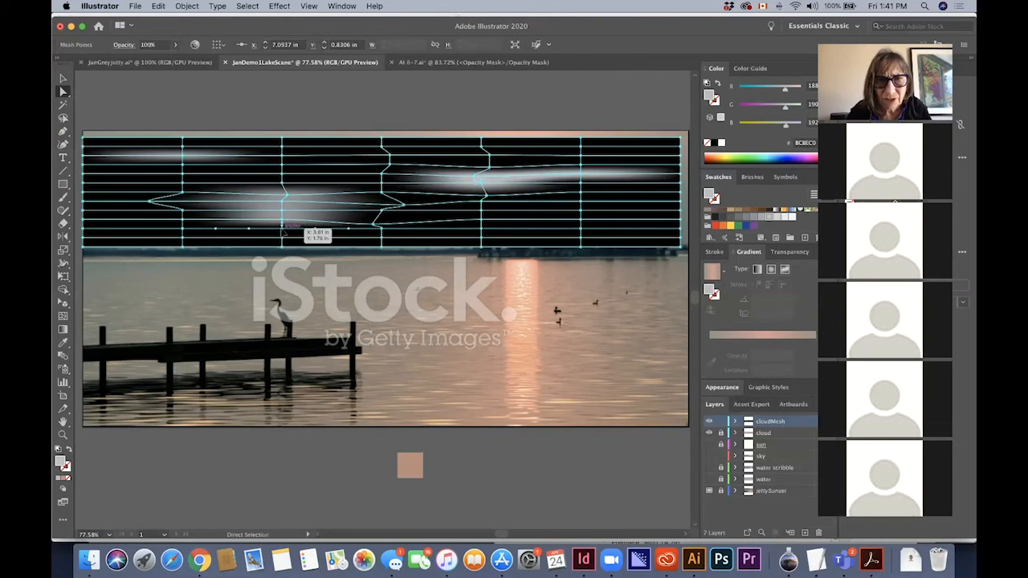
{"action": "left_click", "coordinate": [282, 231]}
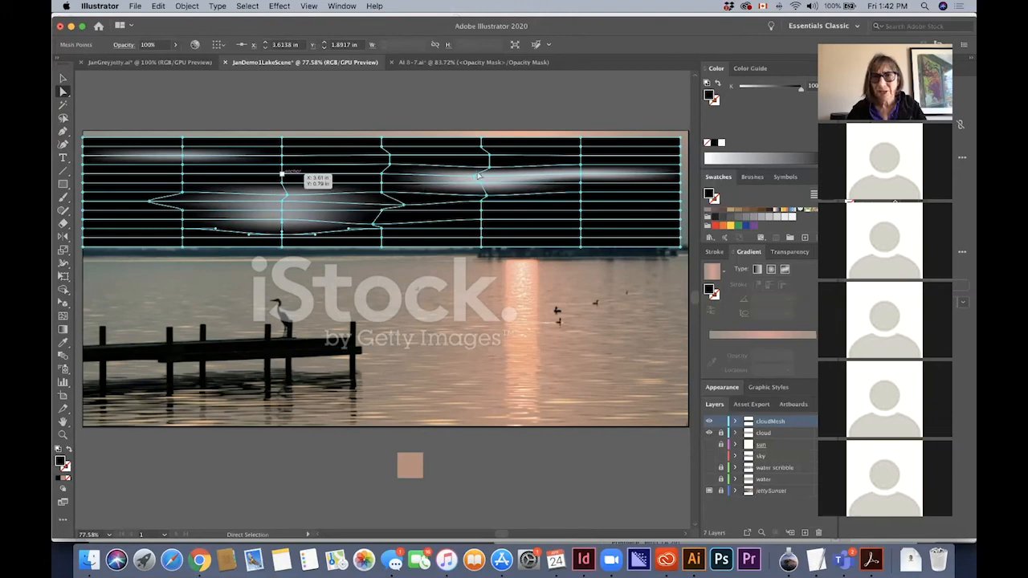
Unlock the cloud layer, select its gradient rectangle together with the mesh, and make an opacity mask from them
{"action": "left_click", "coordinate": [63, 78]}
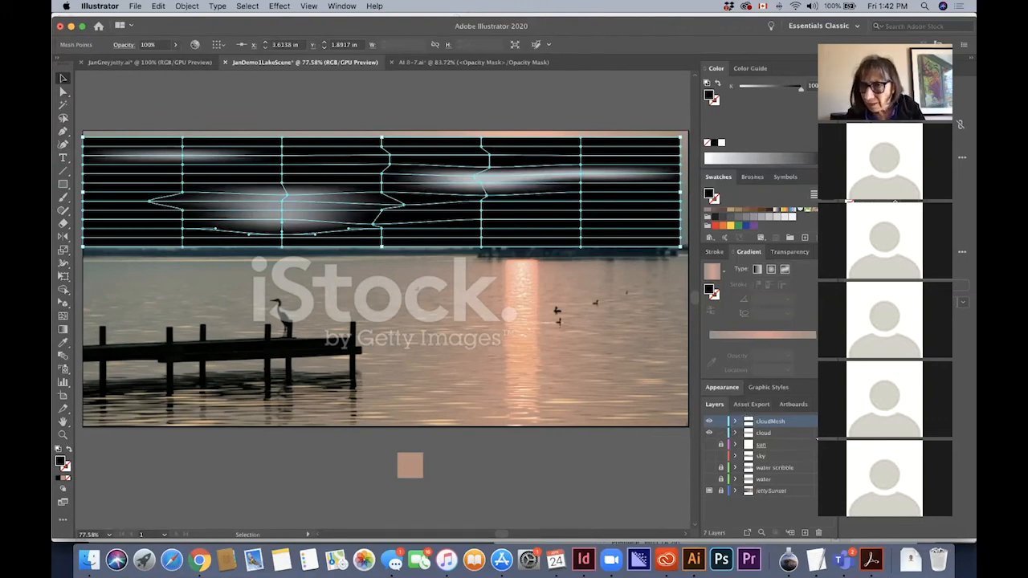
{"action": "left_click", "coordinate": [809, 433]}
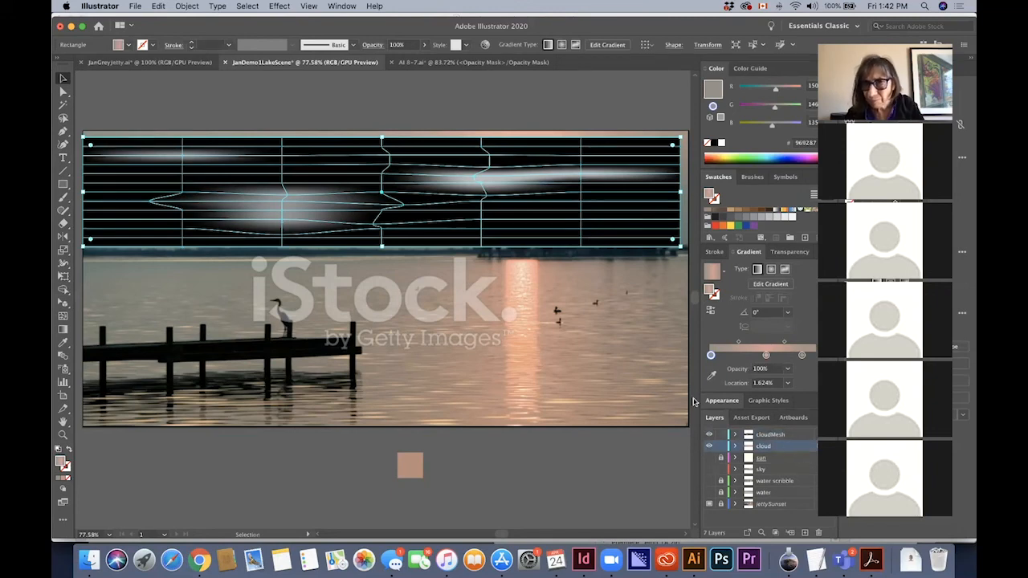
{"action": "left_click", "coordinate": [472, 166], "text": "shift"}
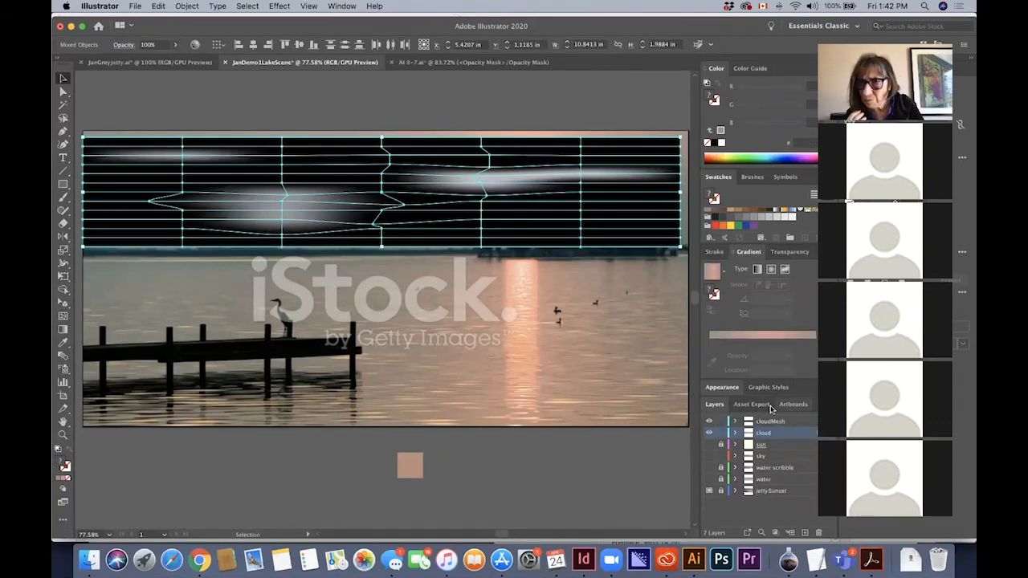
{"action": "left_click", "coordinate": [789, 253]}
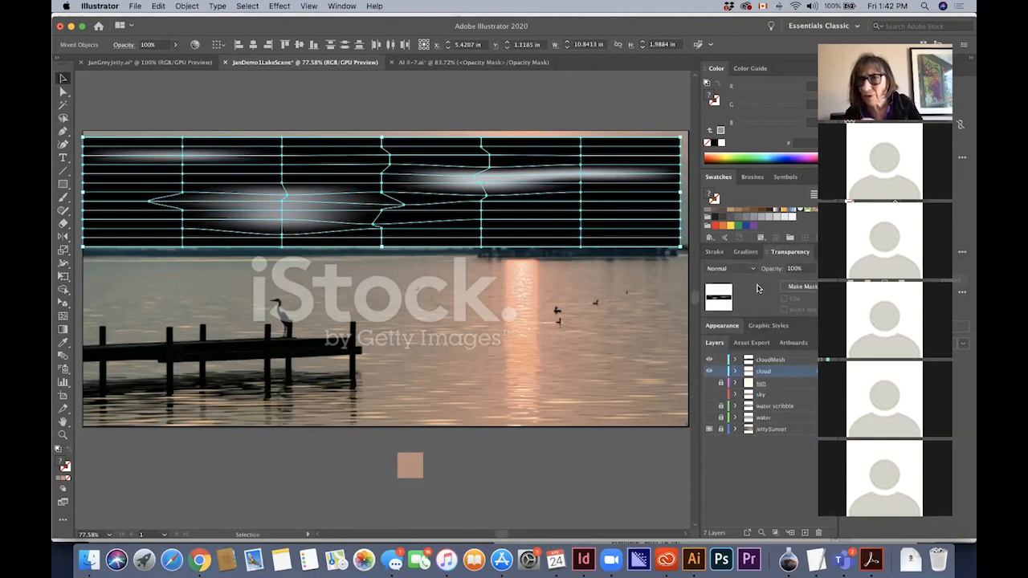
{"action": "left_click", "coordinate": [794, 289]}
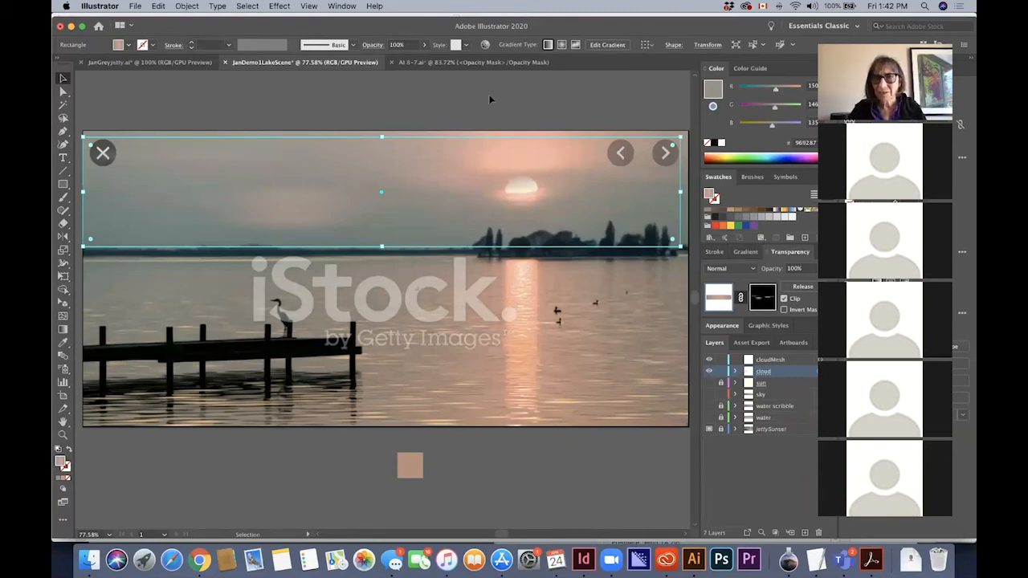
Show the sun, sky, water scribble and water layers and deselect the masked clouds
{"action": "left_click", "coordinate": [709, 384]}
{"action": "left_click", "coordinate": [712, 408]}
{"action": "left_click", "coordinate": [712, 418]}
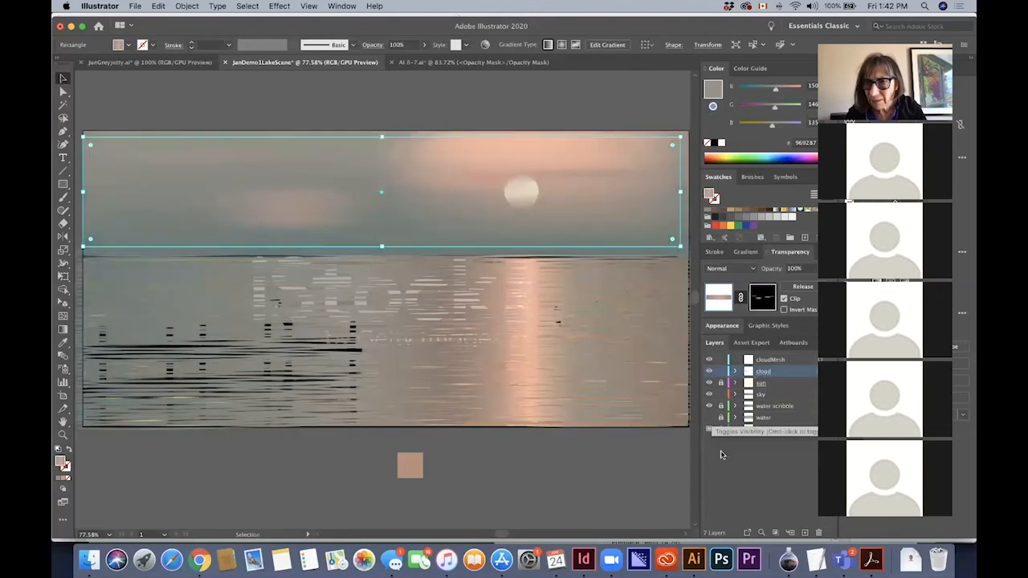
{"action": "left_click", "coordinate": [580, 468]}
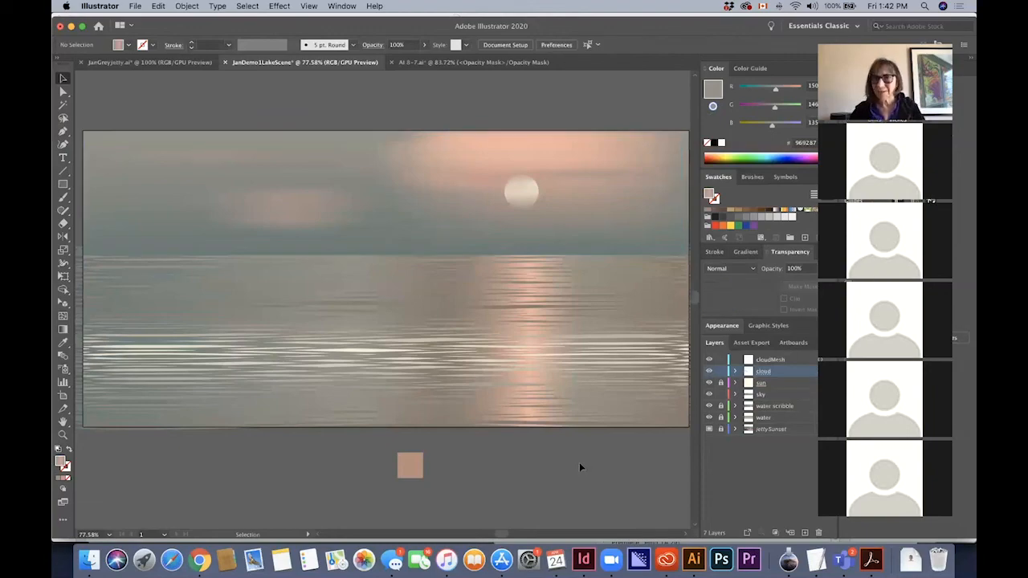